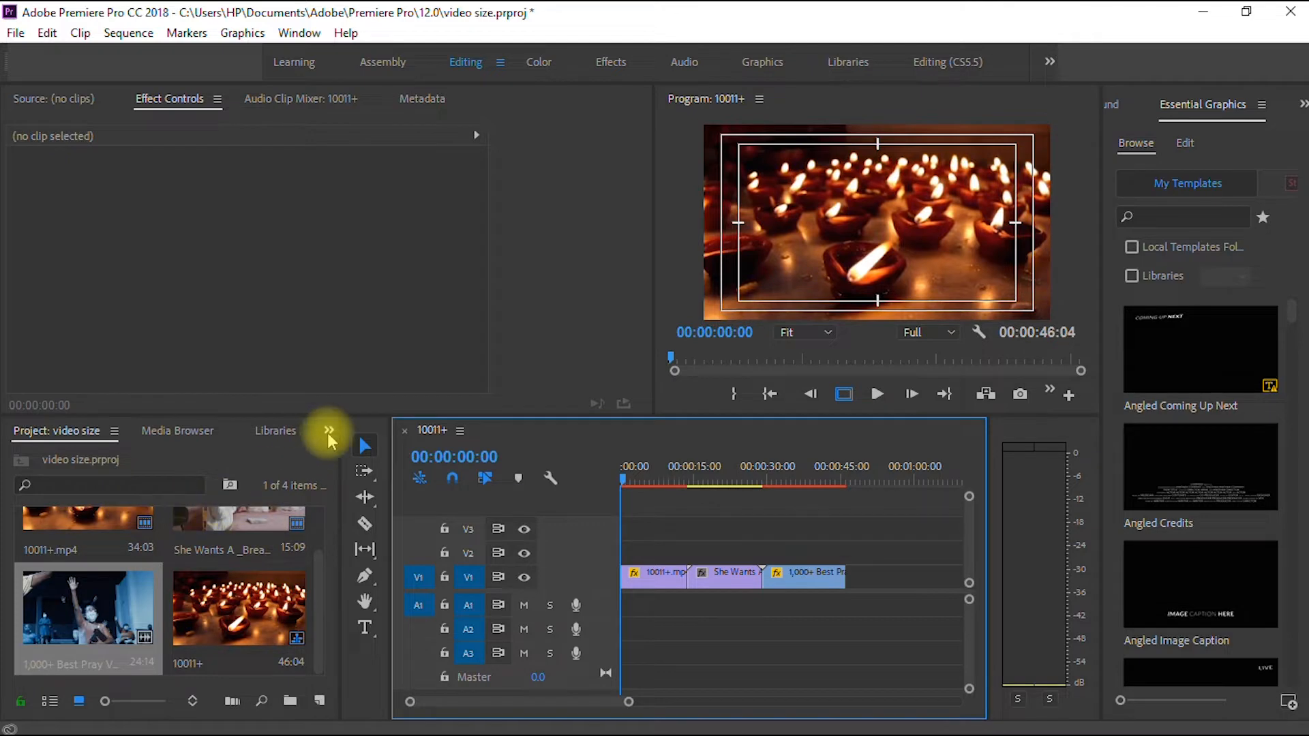
Step: Show the Effects list and search it for "gauss"
{"action": "left_click", "coordinate": [329, 432]}
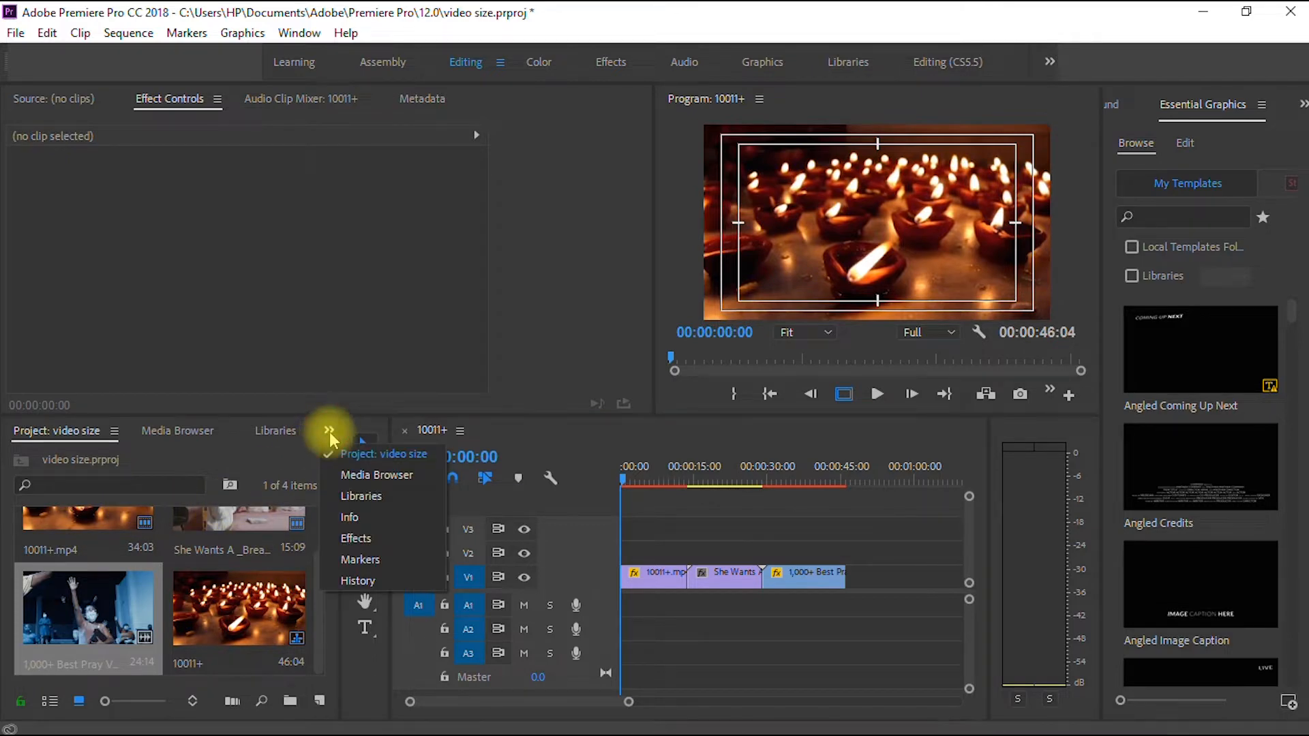
{"action": "left_click", "coordinate": [381, 539]}
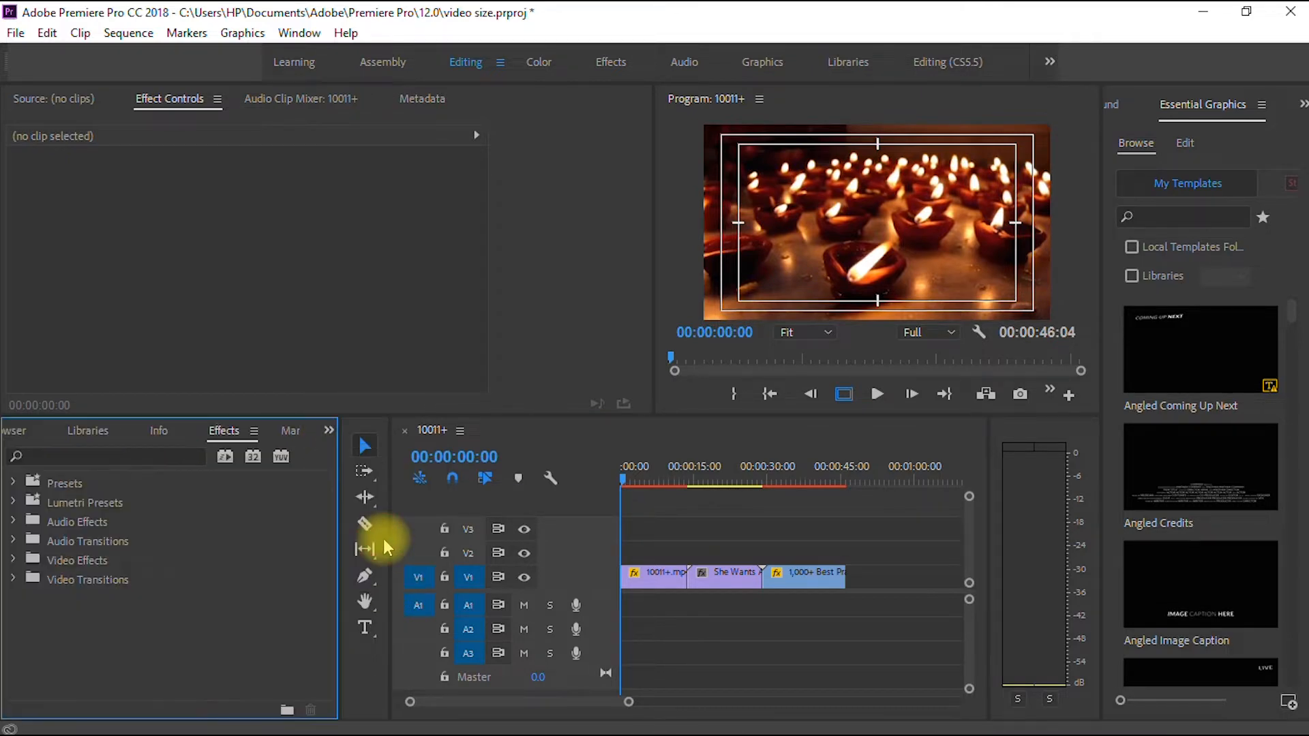
{"action": "left_click", "coordinate": [139, 450]}
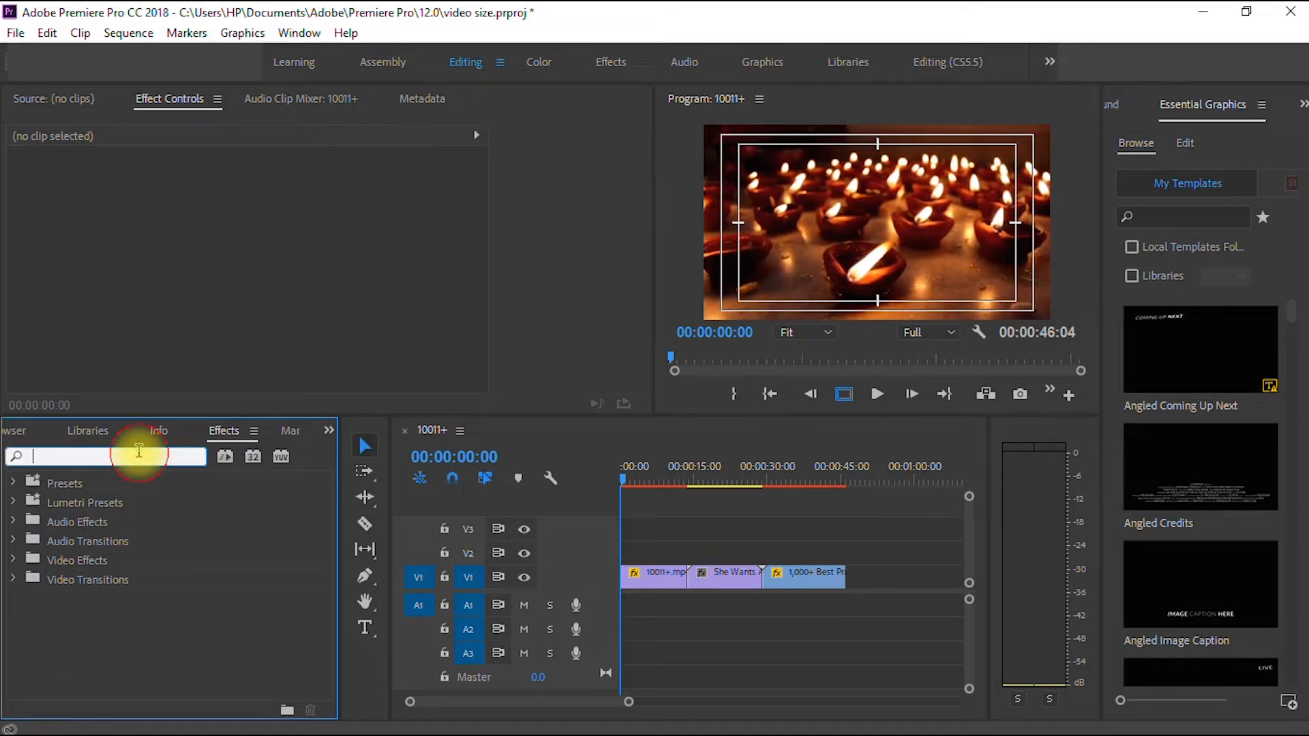
{"action": "type", "text": "gauss"}
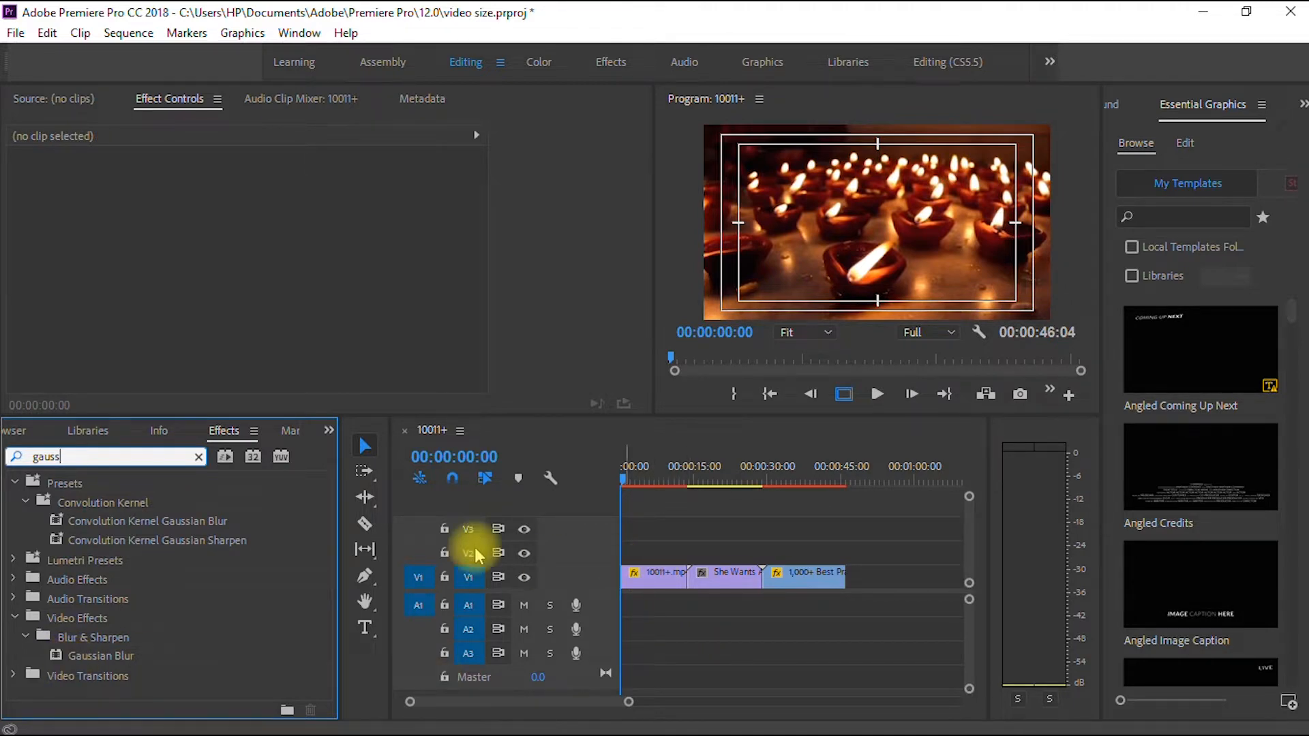
Step: Split the first clip, 10011+.mp4, on track V1 at 00:00:05:02 with the Razor tool
{"action": "left_click", "coordinate": [366, 529]}
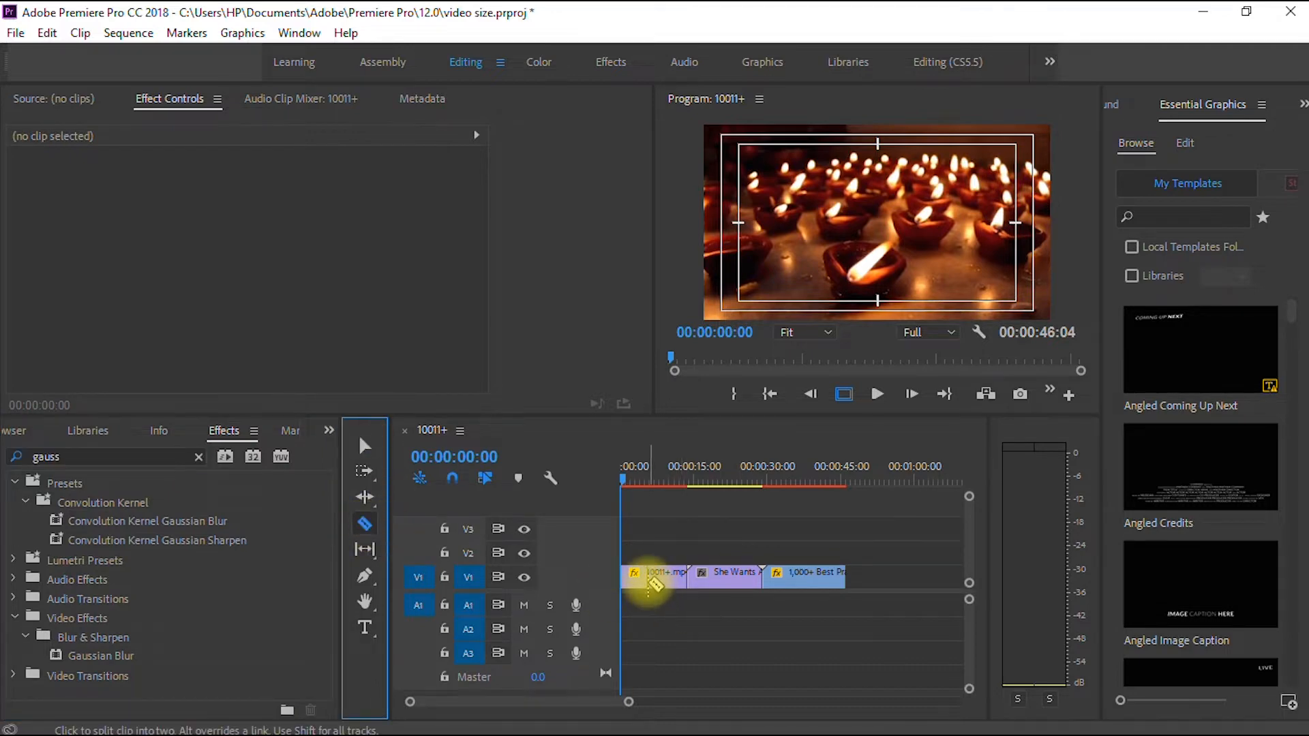
{"action": "left_click", "coordinate": [623, 570]}
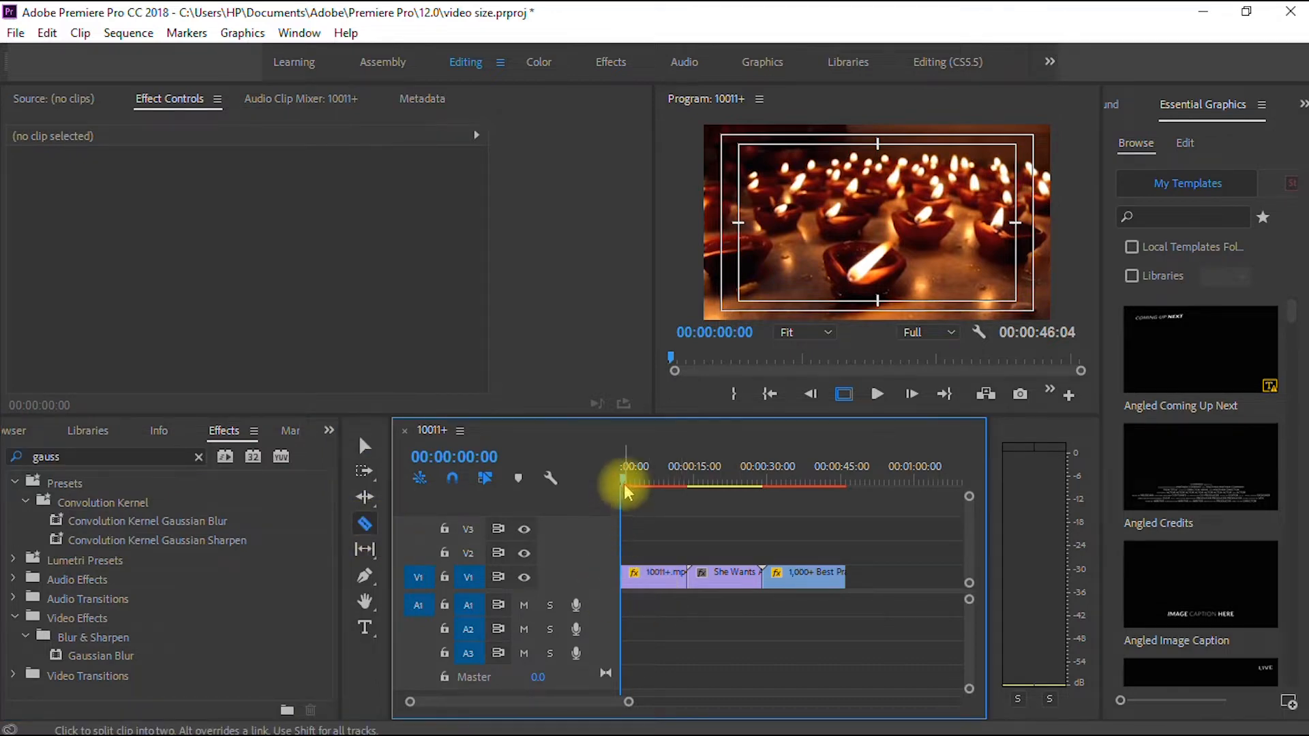
{"action": "left_click_drag", "start_coordinate": [627, 481], "coordinate": [648, 486]}
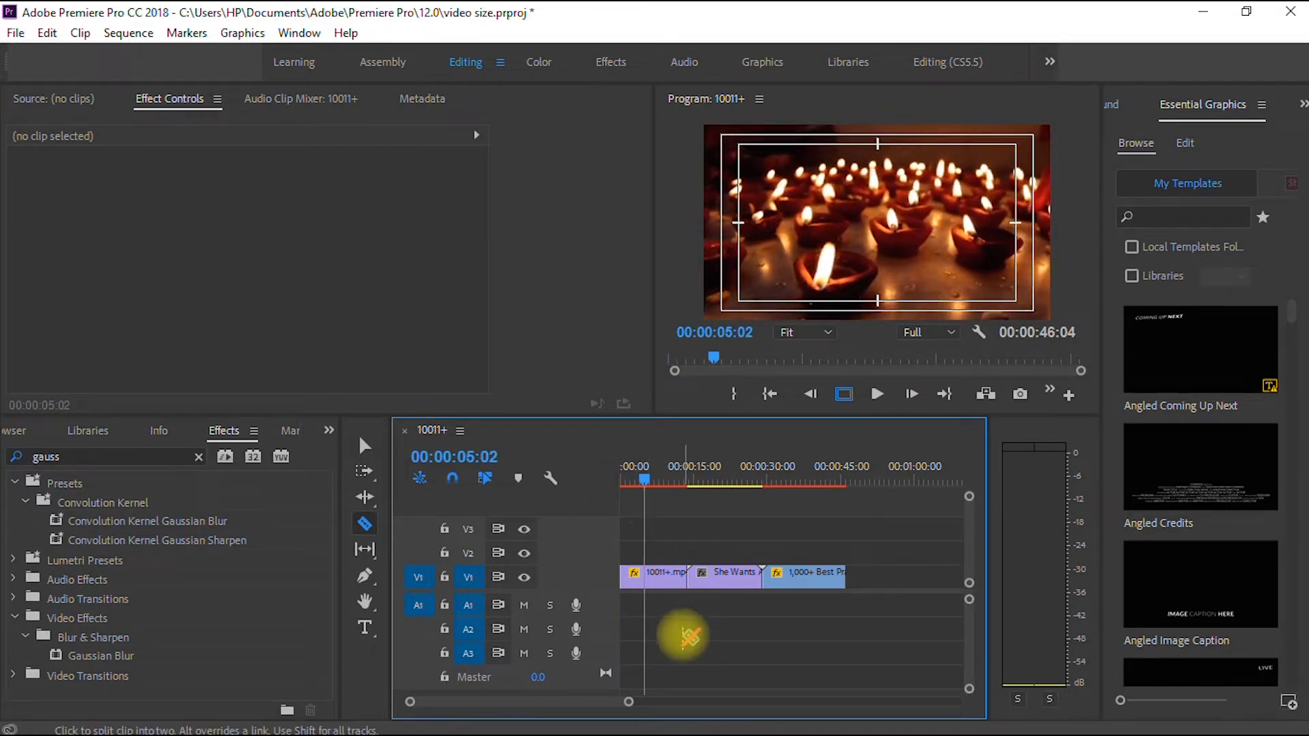
{"action": "left_click", "coordinate": [644, 576]}
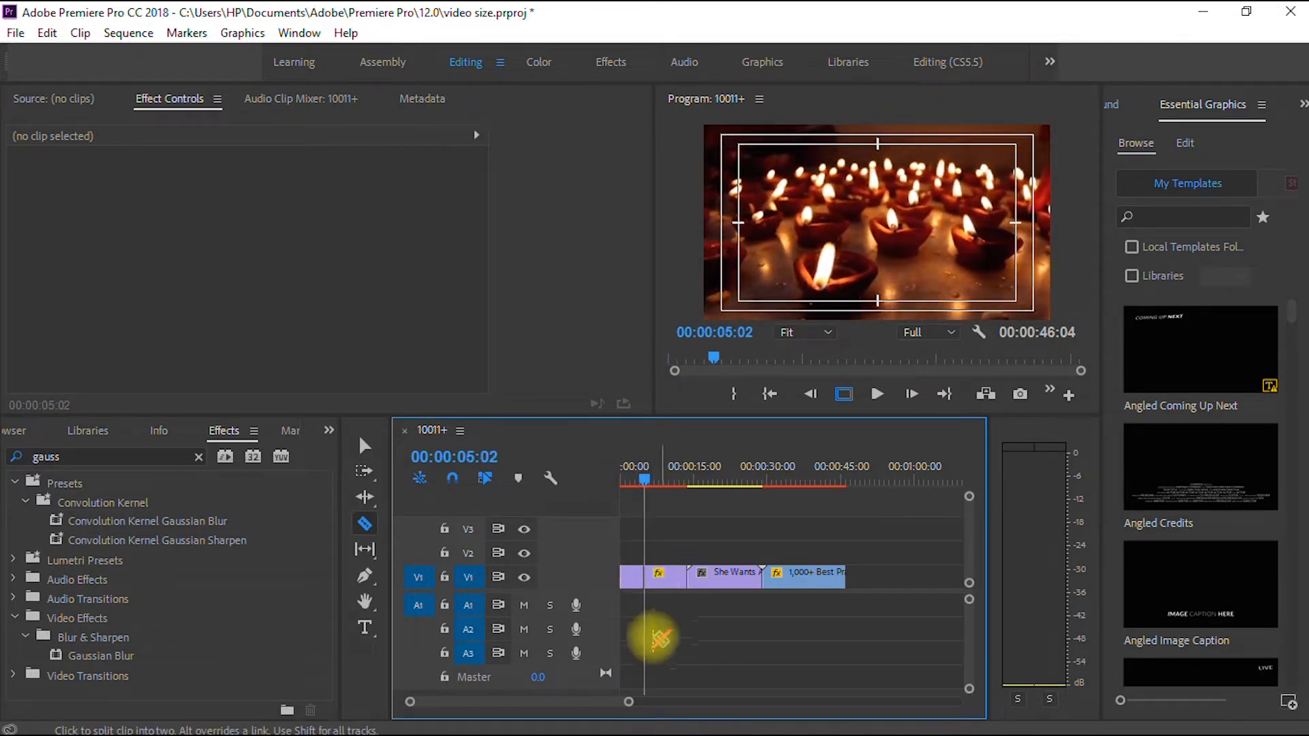
{"action": "left_click", "coordinate": [363, 447]}
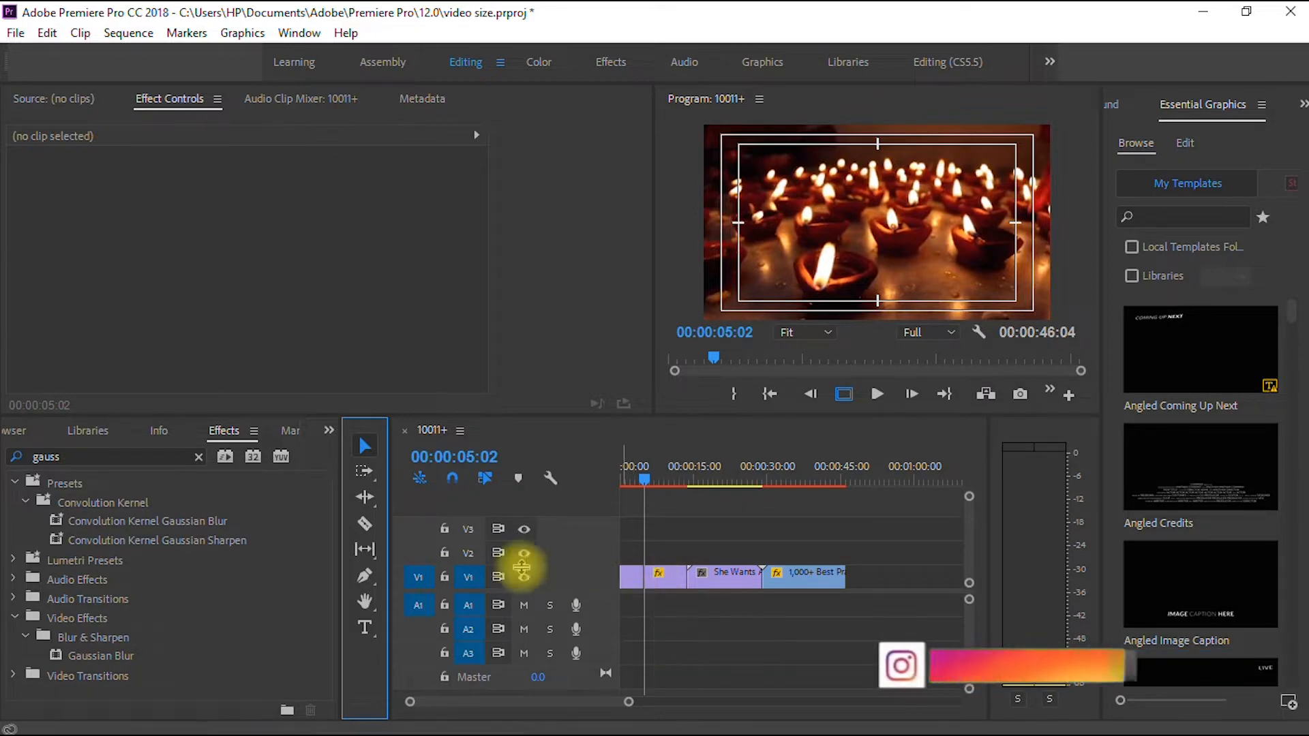
Step: Apply the Gaussian Blur video effect to the opening segment of 10011+.mp4 before the cut
{"action": "left_click", "coordinate": [365, 522]}
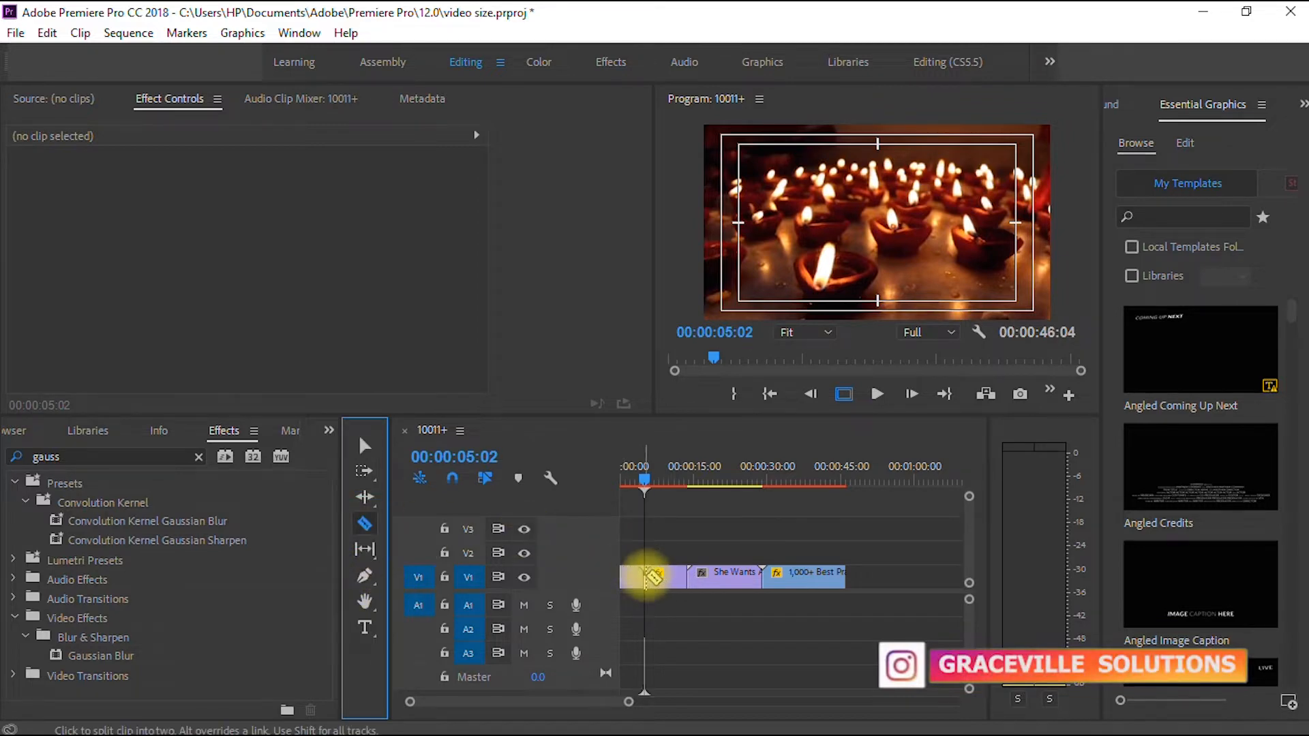
{"action": "left_click", "coordinate": [365, 445]}
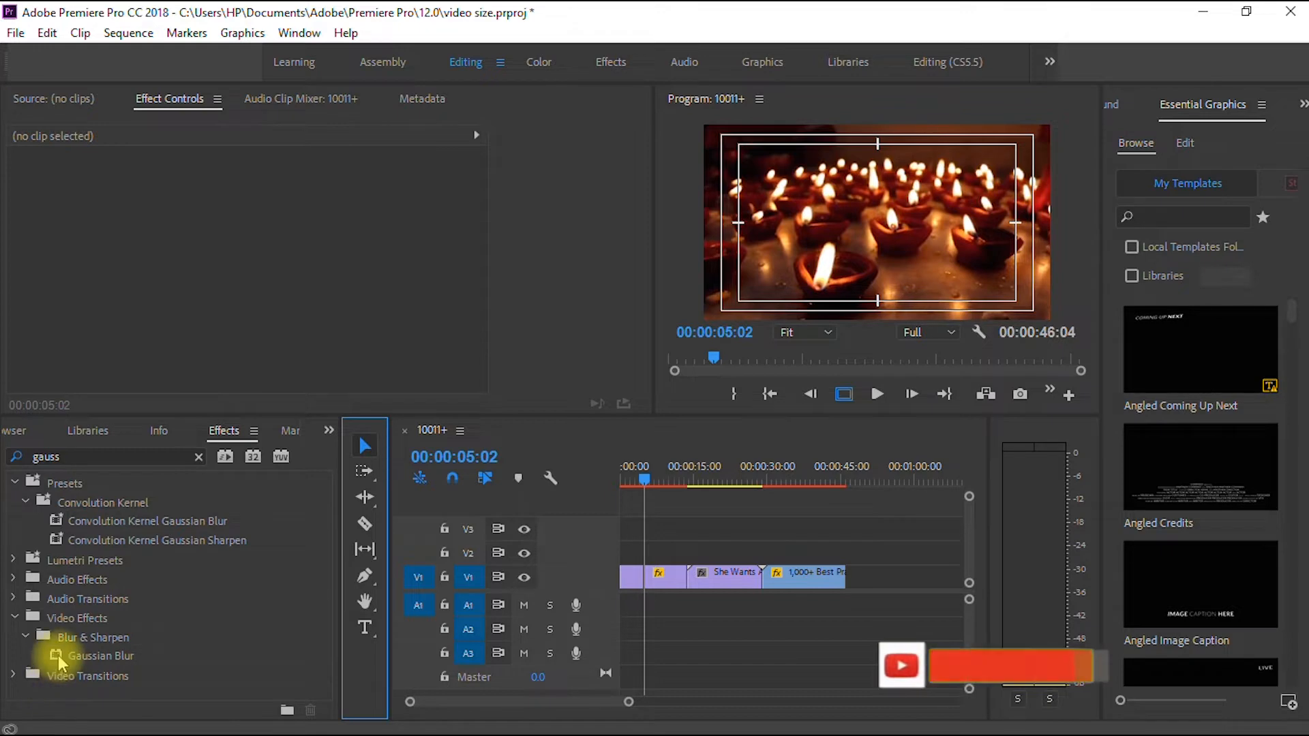
{"action": "left_click_drag", "start_coordinate": [57, 660], "coordinate": [631, 577]}
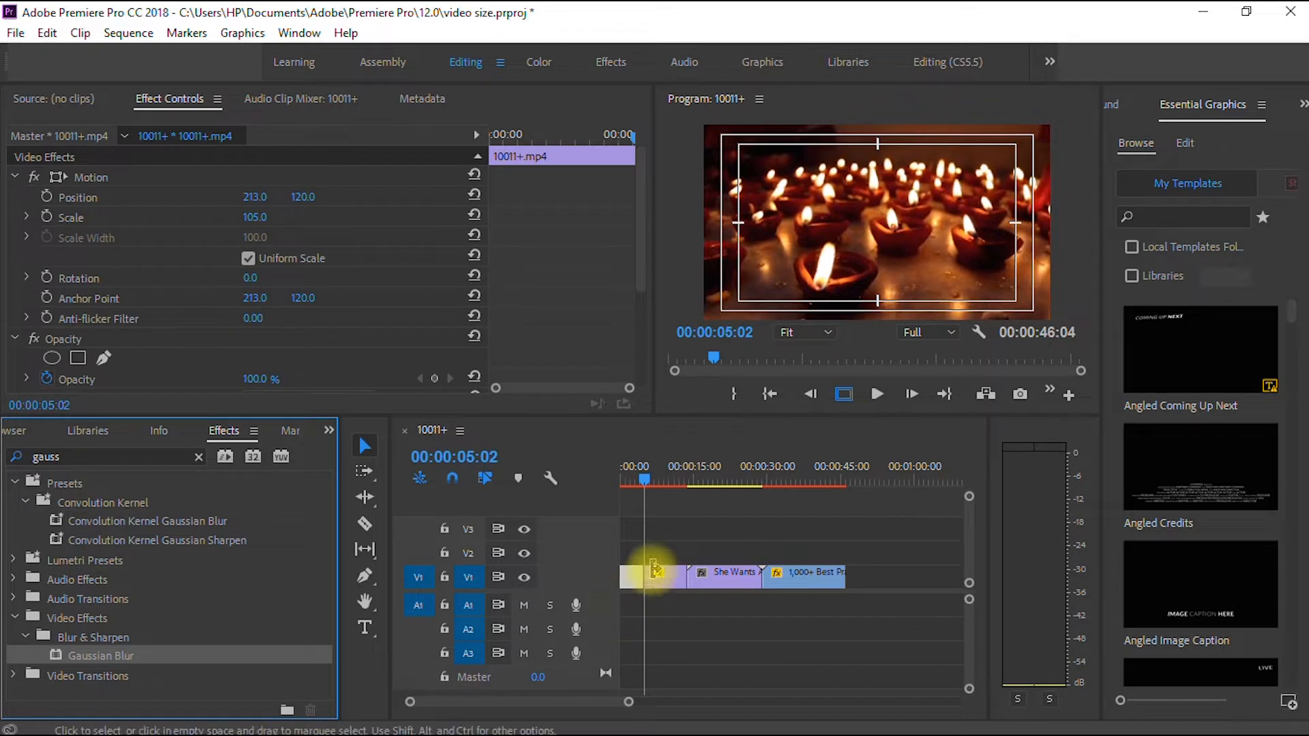
Step: Set the Gaussian Blur's Blurriness to 78 on the opening segment, previewing it at 00:00:04:10
{"action": "key", "text": "equal"}
{"action": "key", "text": "equal"}
{"action": "key", "text": "equal"}
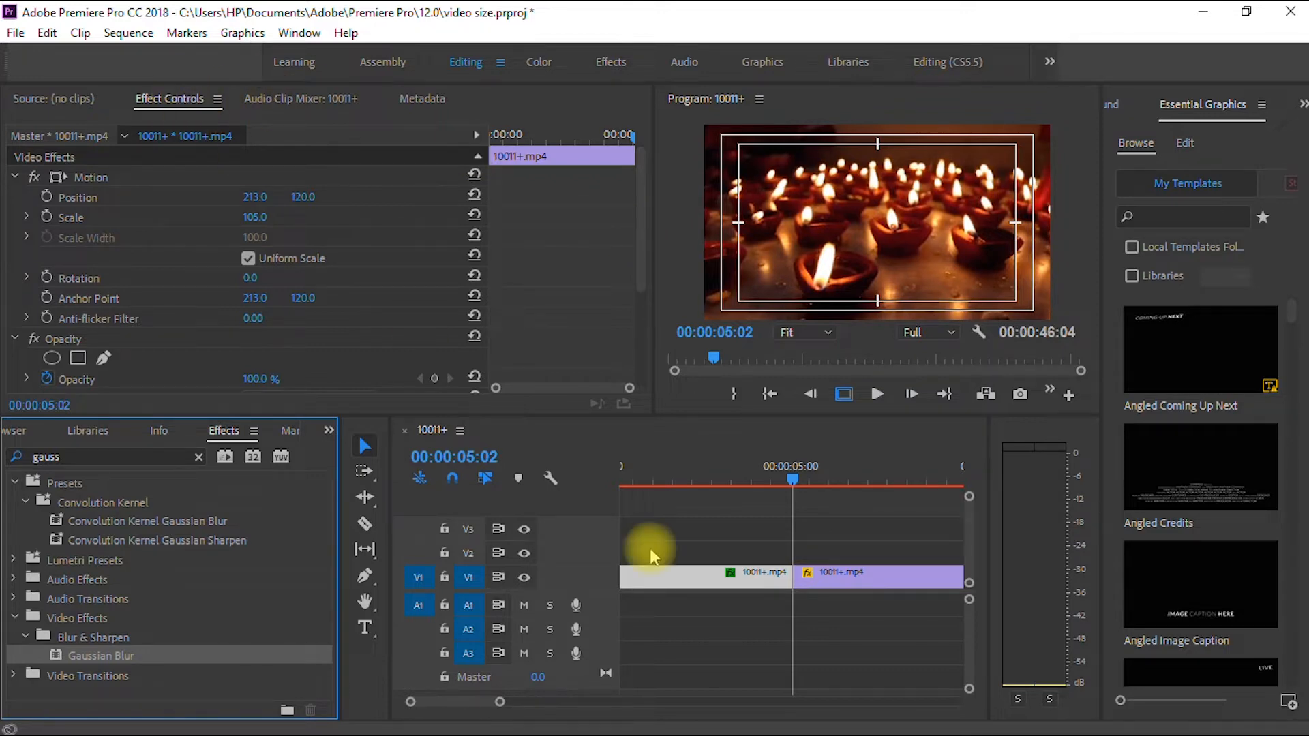
{"action": "left_click", "coordinate": [659, 584]}
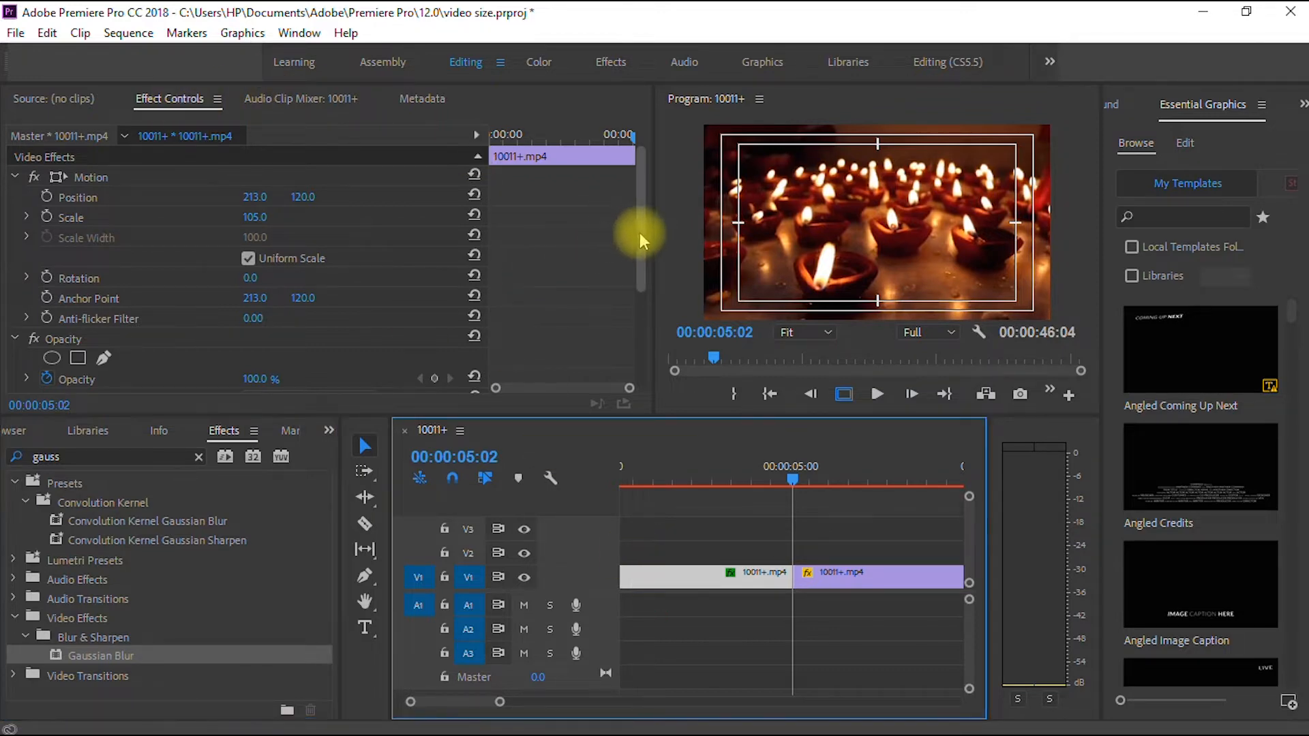
{"action": "left_click_drag", "start_coordinate": [639, 235], "coordinate": [649, 342]}
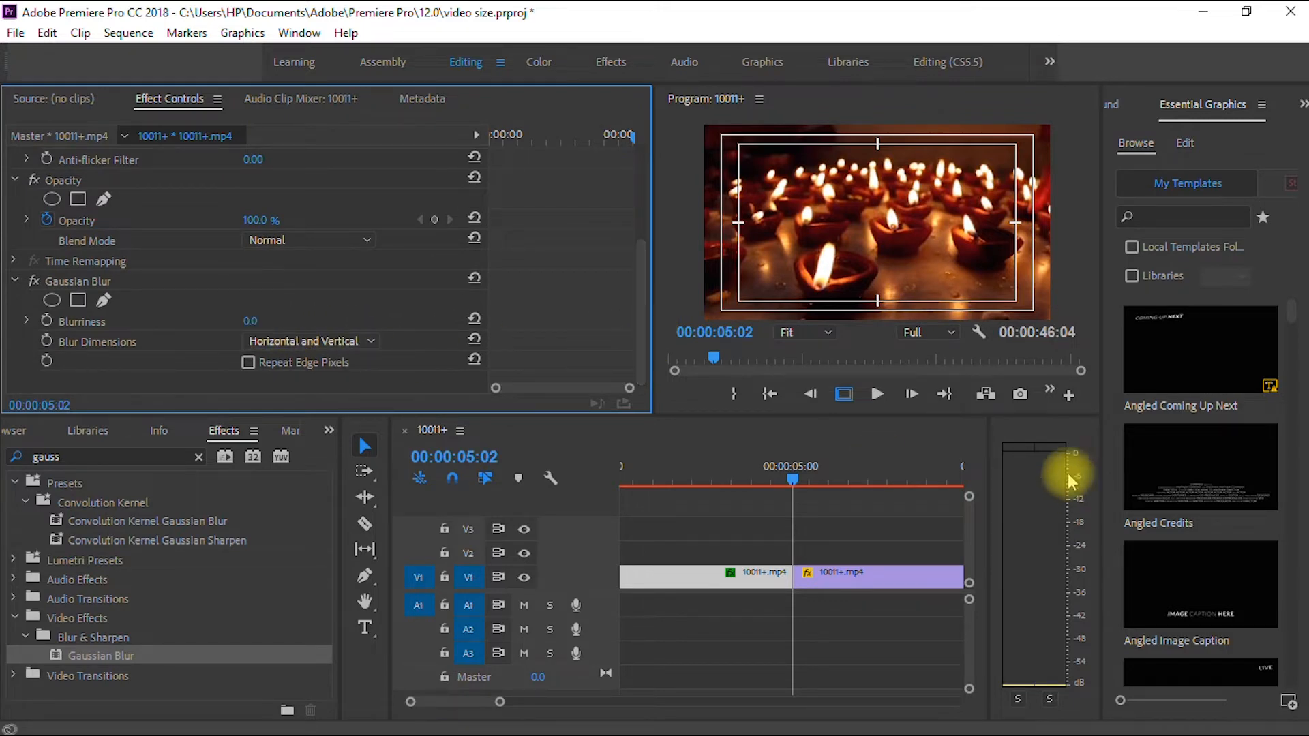
{"action": "left_click", "coordinate": [767, 477]}
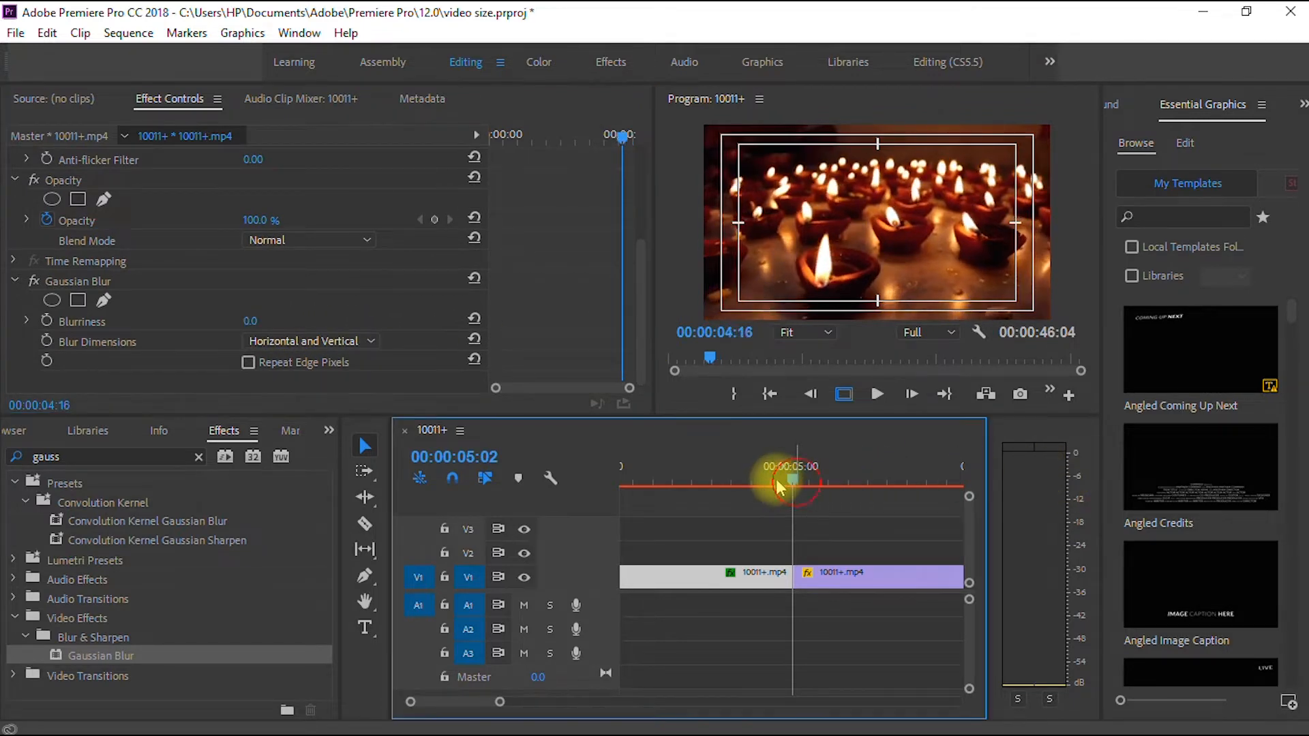
{"action": "left_click", "coordinate": [249, 322]}
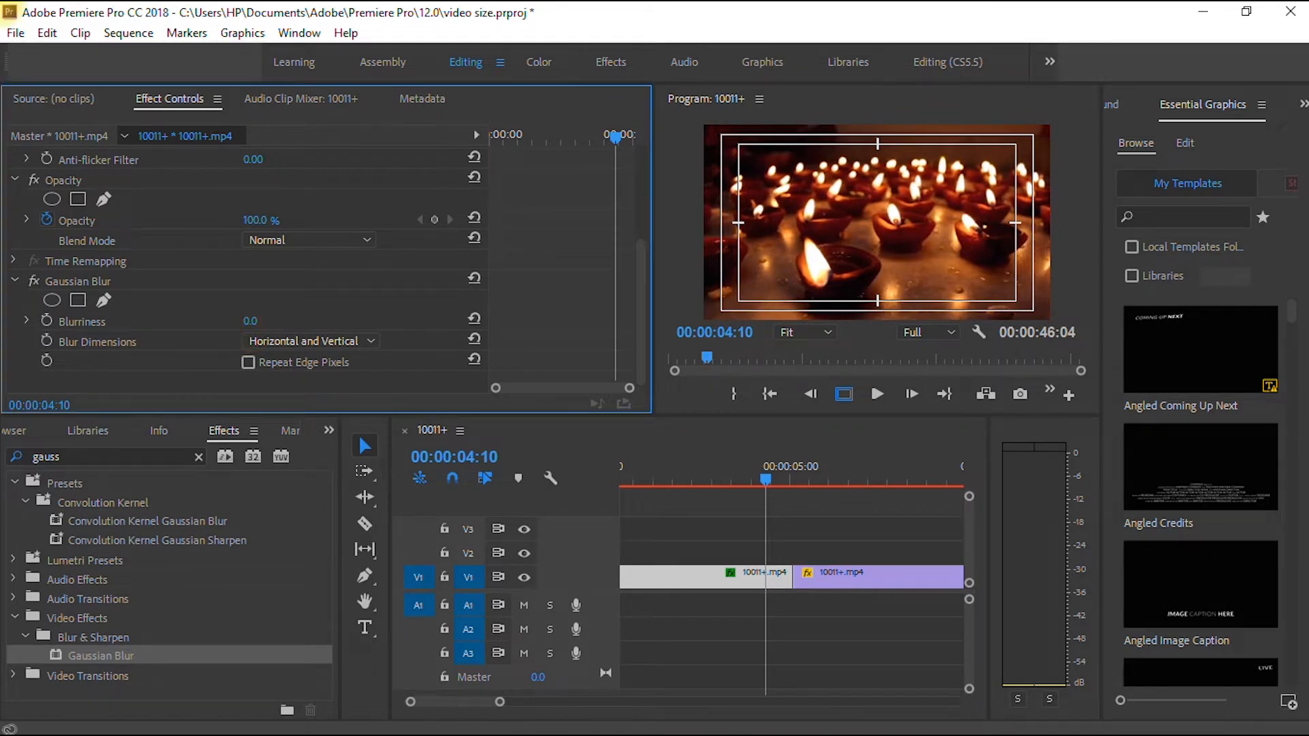
{"action": "left_click_drag", "start_coordinate": [249, 322], "coordinate": [307, 322]}
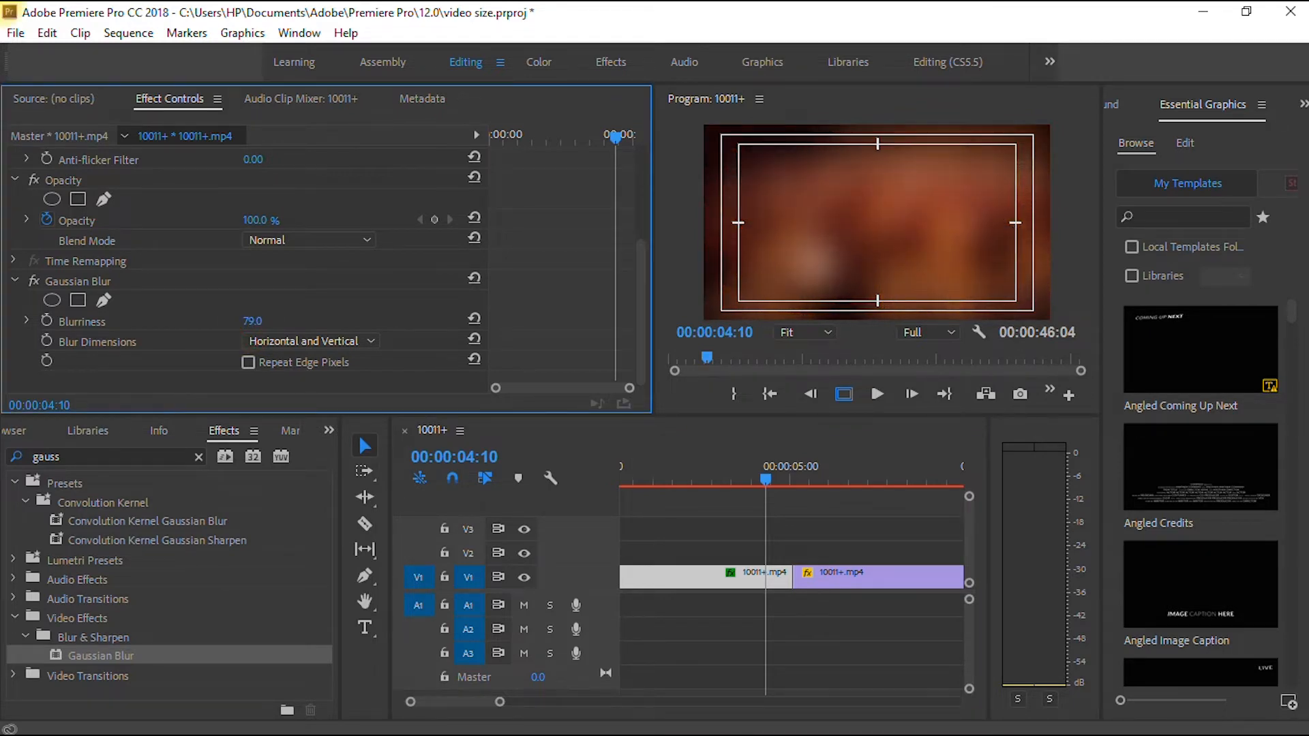
{"action": "mouse_move", "coordinate": [316, 322]}
{"action": "left_mouse_down"}
{"action": "mouse_move", "coordinate": [275, 321]}
{"action": "mouse_move", "coordinate": [348, 322]}
{"action": "mouse_move", "coordinate": [293, 322]}
{"action": "left_mouse_up"}
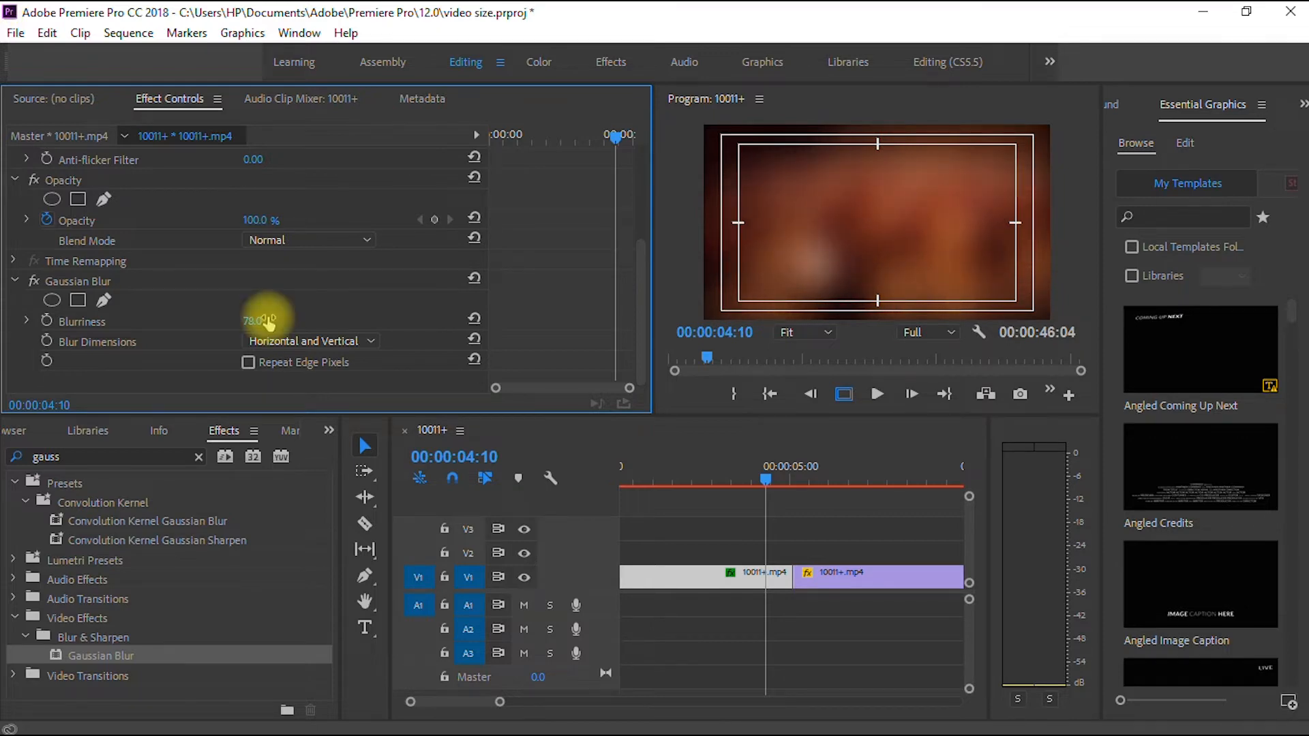
{"action": "left_click", "coordinate": [685, 506]}
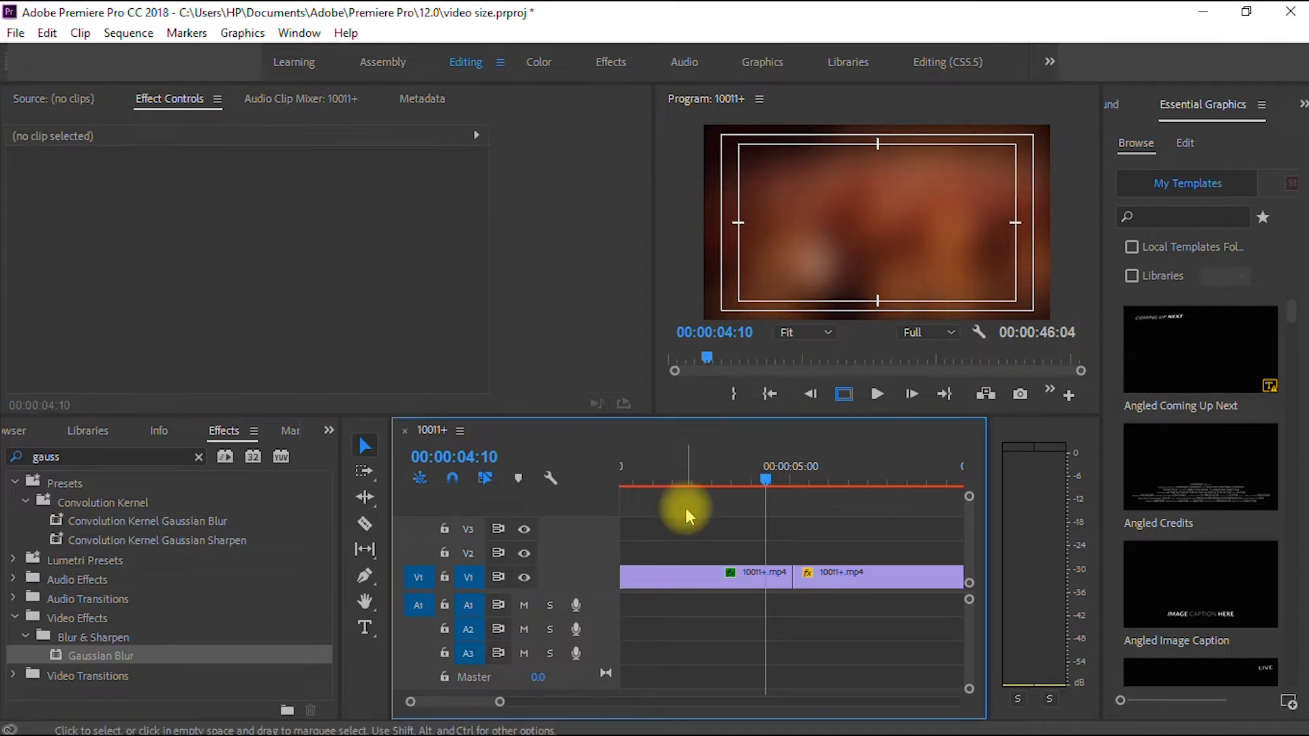
Step: Position the playhead at 00:00:41:02, near the end of the last clip, 1,000+ Best Pray Videos
{"action": "key", "text": "minus"}
{"action": "key", "text": "minus"}
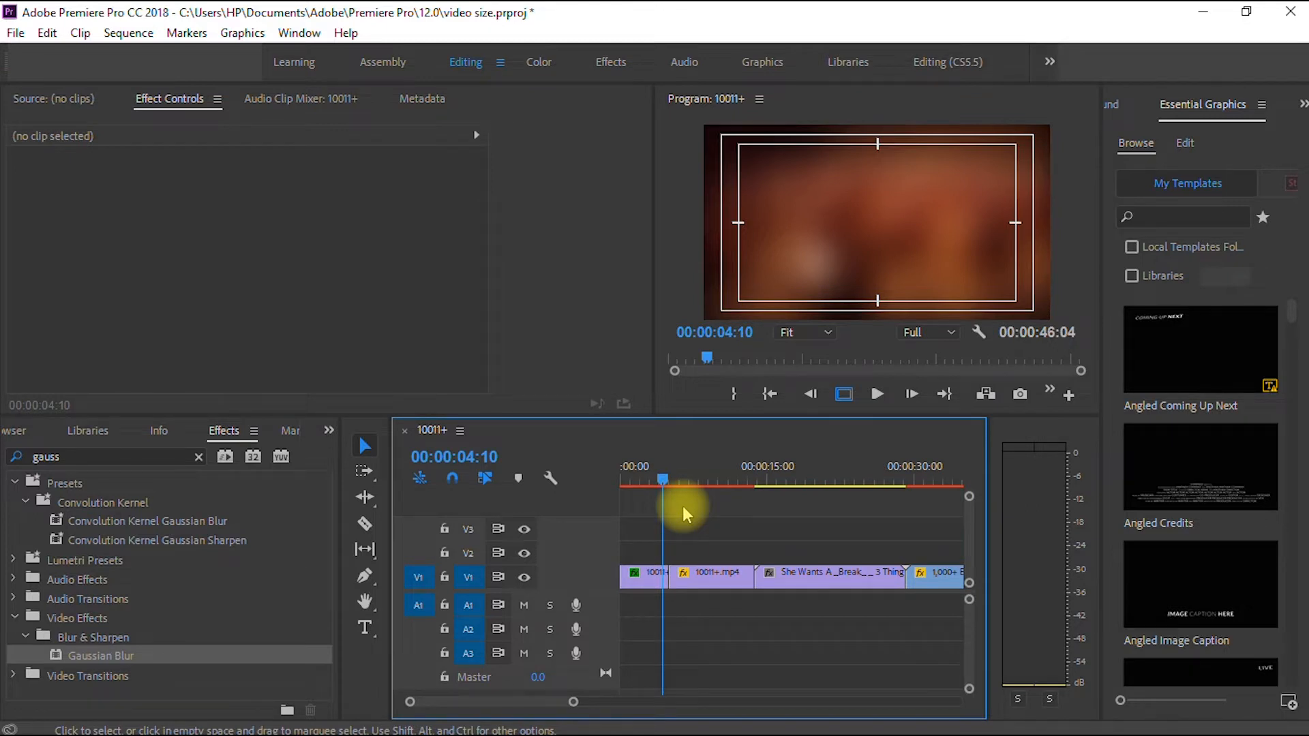
{"action": "key", "text": "minus"}
{"action": "key", "text": "minus"}
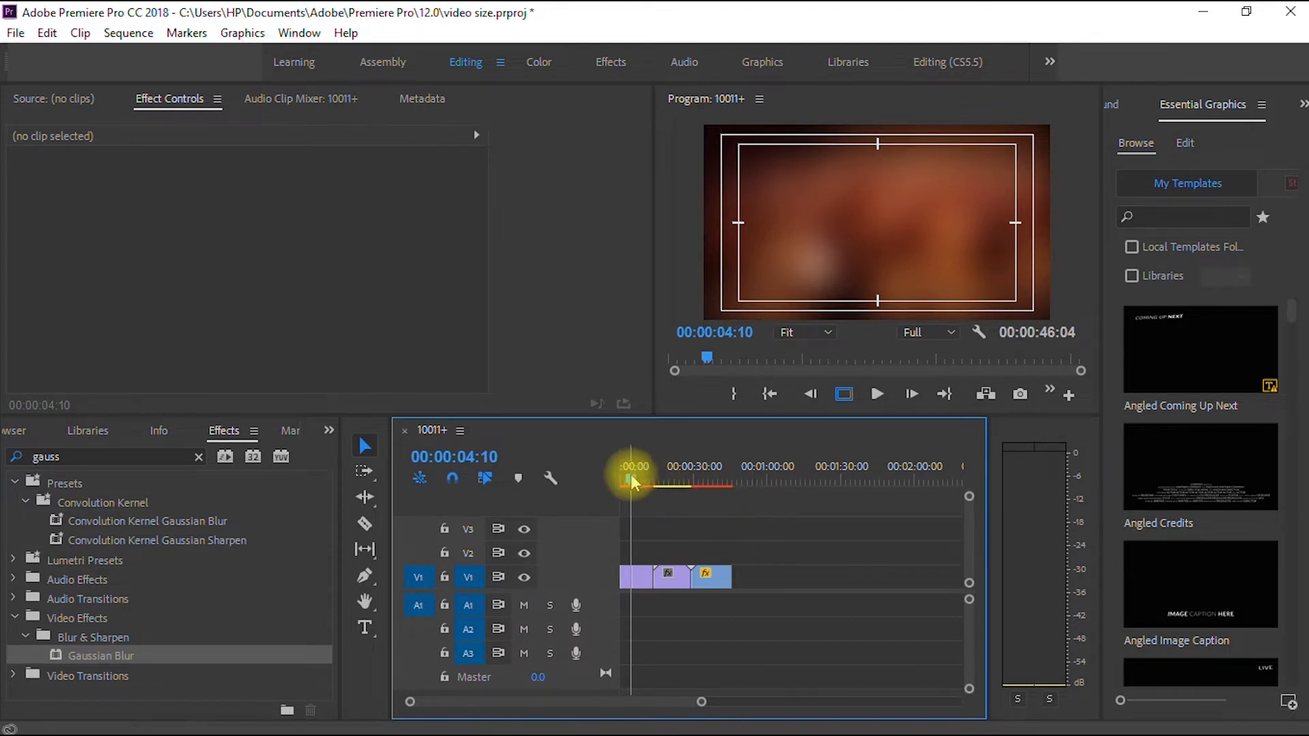
{"action": "key", "text": "ctrl+s"}
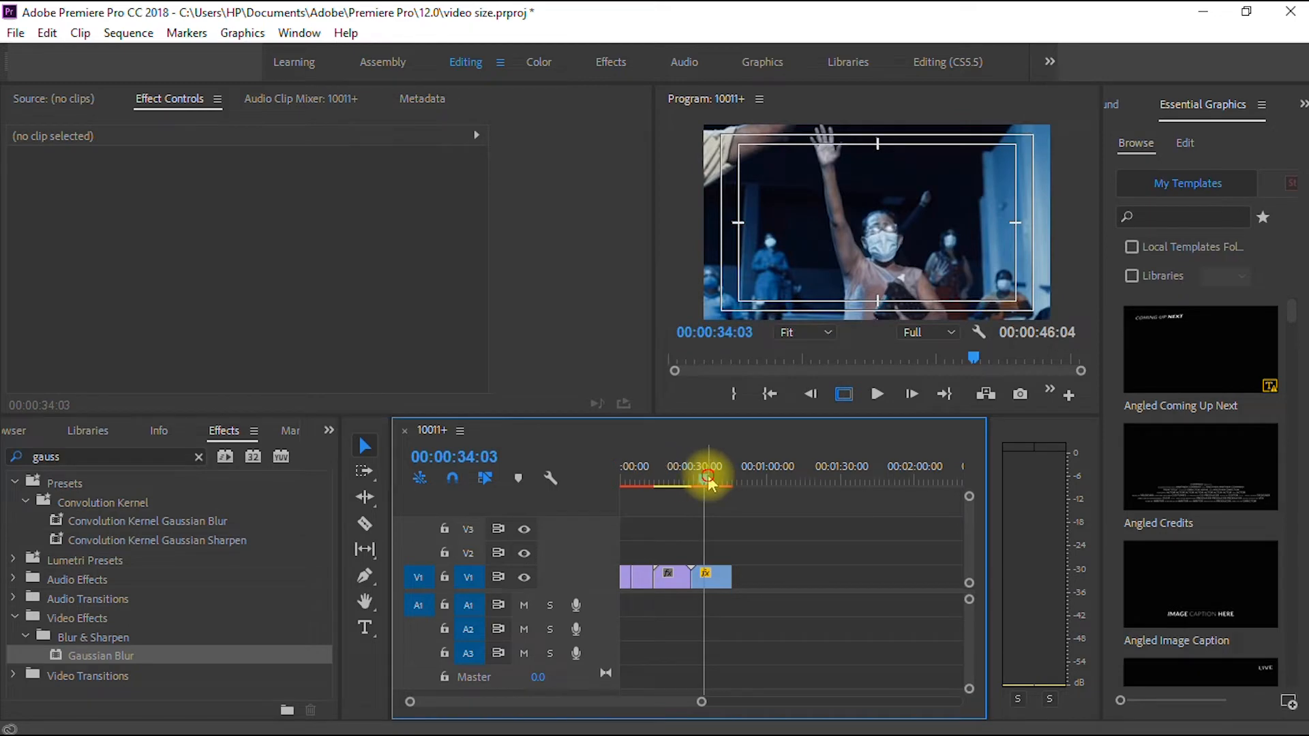
{"action": "left_click_drag", "start_coordinate": [704, 479], "coordinate": [726, 482]}
{"action": "key", "text": "equal"}
{"action": "key", "text": "equal"}
{"action": "key", "text": "equal"}
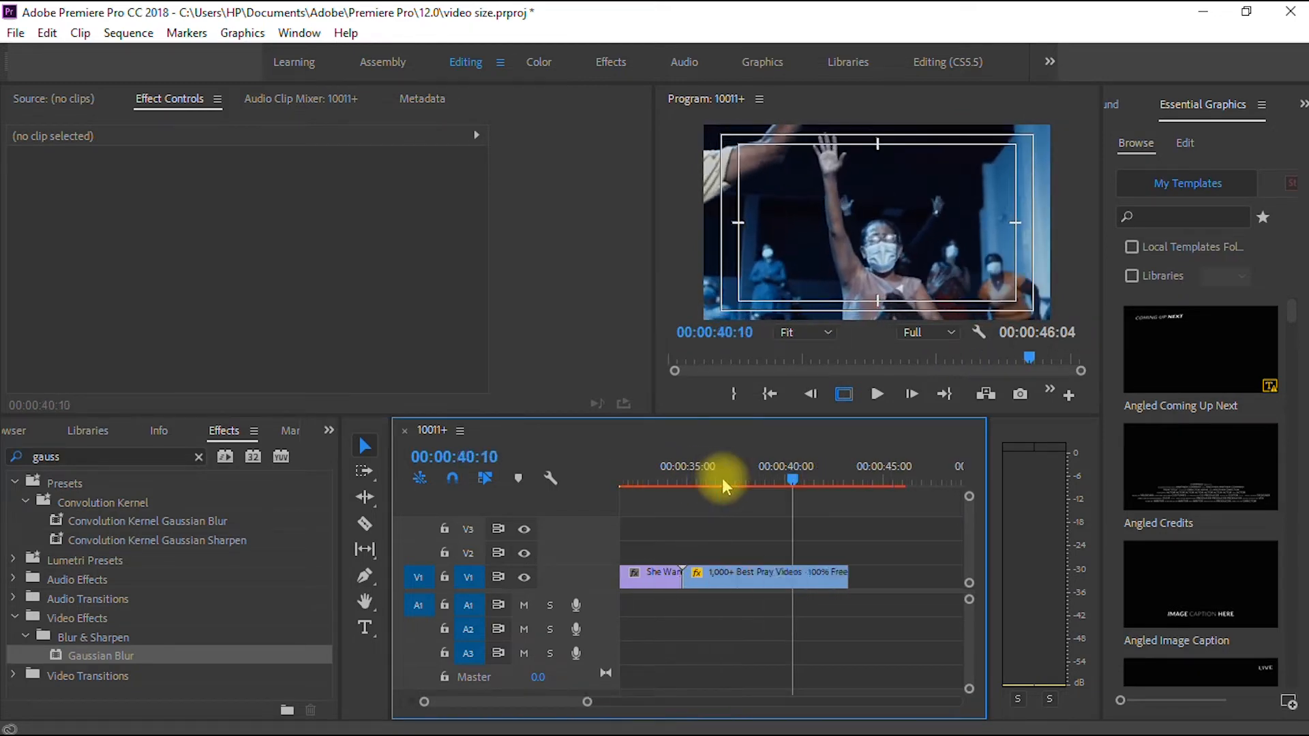
{"action": "key", "text": "minus"}
{"action": "key", "text": "minus"}
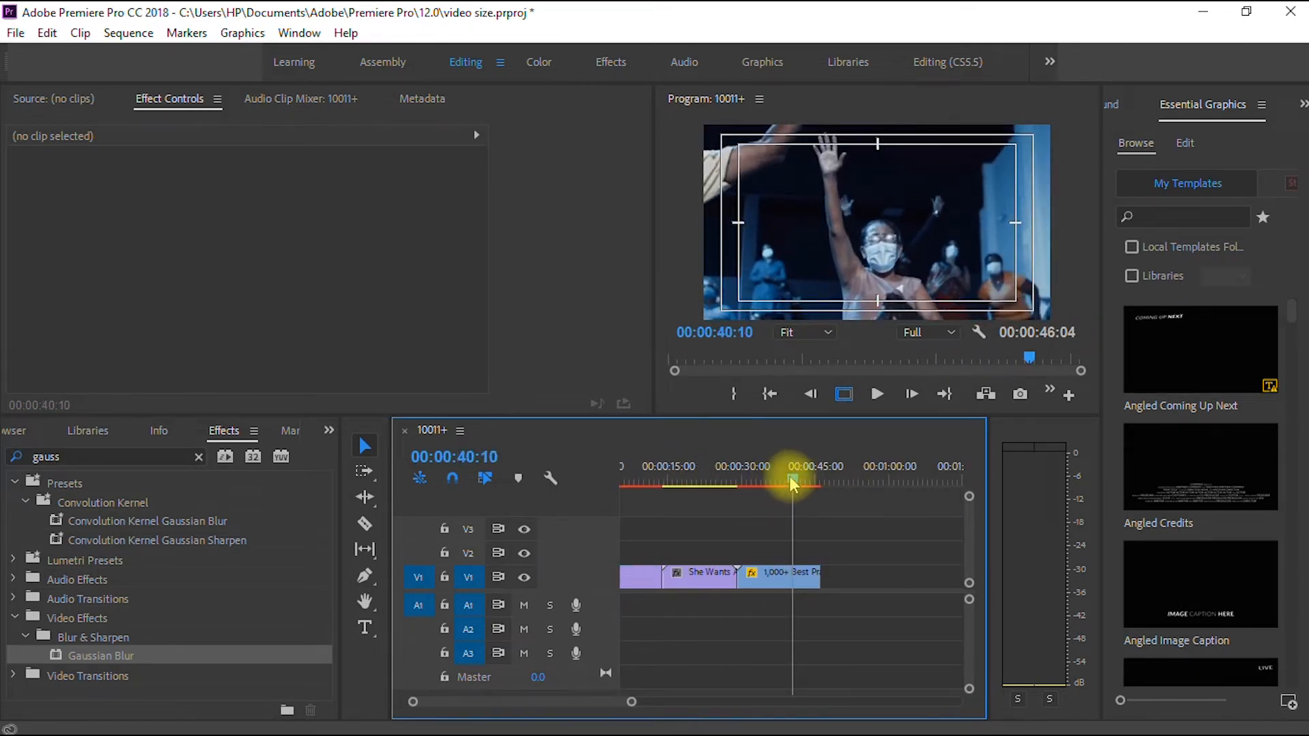
{"action": "mouse_move", "coordinate": [793, 479]}
{"action": "left_mouse_down"}
{"action": "mouse_move", "coordinate": [774, 472]}
{"action": "mouse_move", "coordinate": [800, 482]}
{"action": "left_mouse_up"}
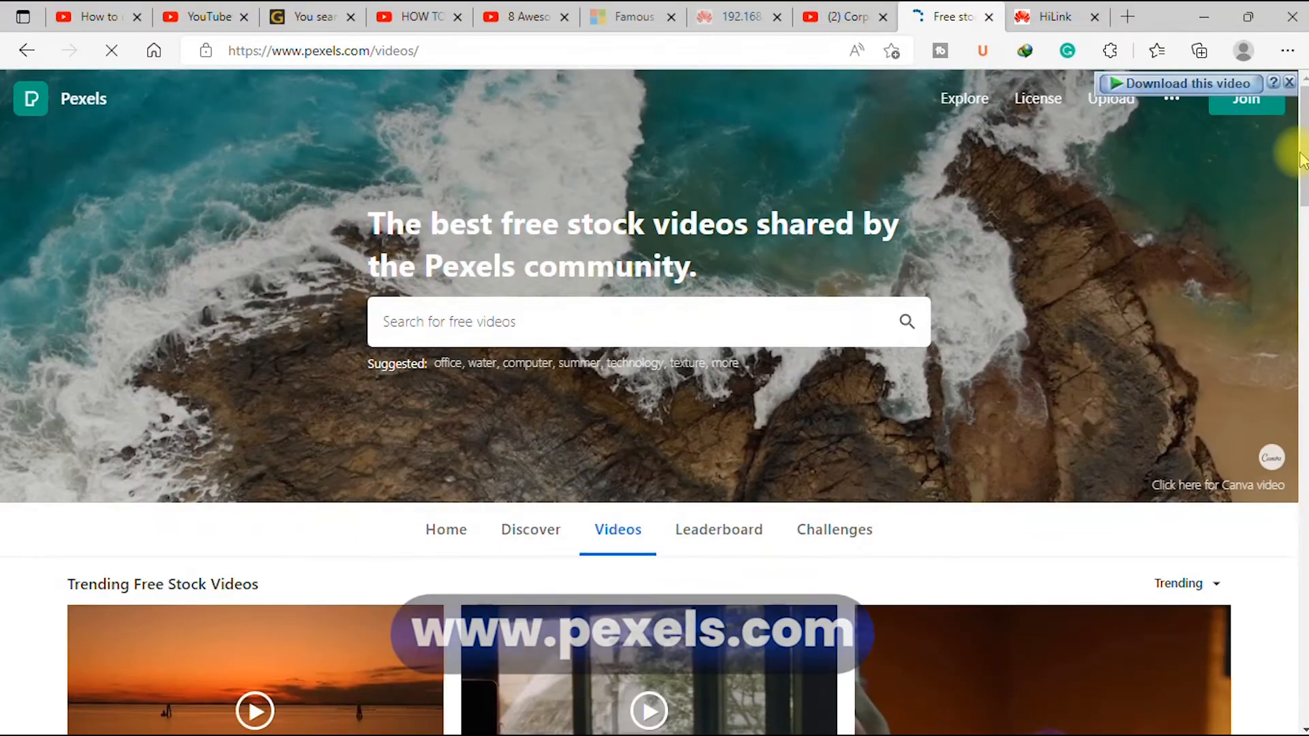
Step: Switch to the browser and look through the trending free stock videos on the Pexels page
{"action": "left_click_drag", "start_coordinate": [1294, 137], "coordinate": [1301, 439]}
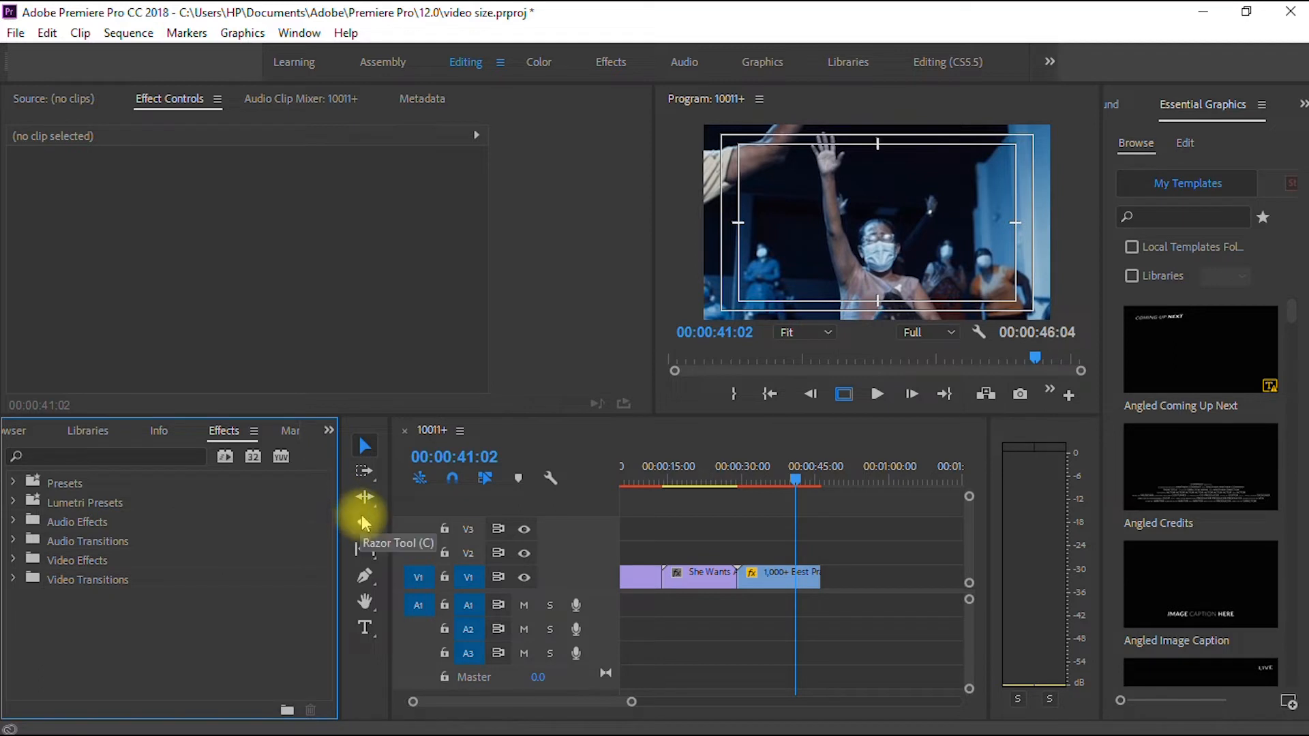
Step: Back in Premiere Pro, split the last clip, 1,000+ Best Pray Videos, at 00:00:40:03 with the Razor tool
{"action": "left_click", "coordinate": [367, 527]}
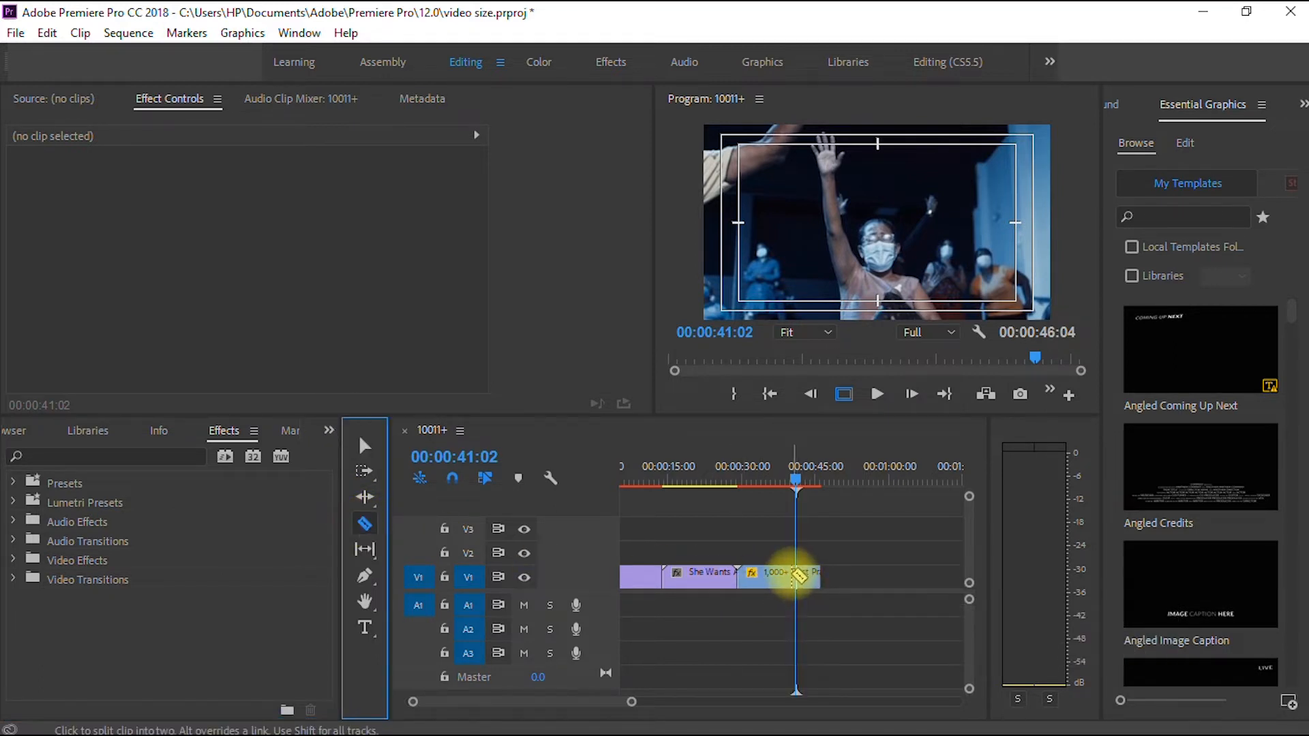
{"action": "left_click", "coordinate": [787, 481]}
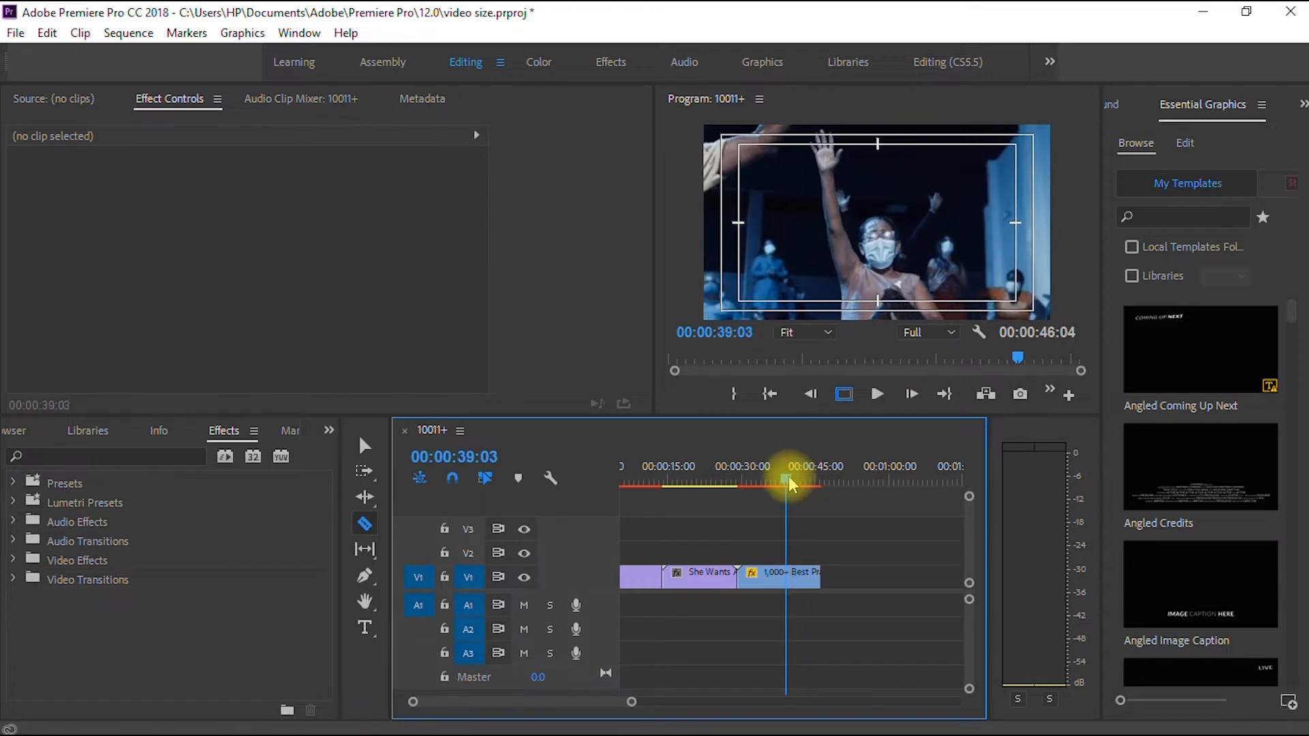
{"action": "left_click_drag", "start_coordinate": [789, 479], "coordinate": [794, 479]}
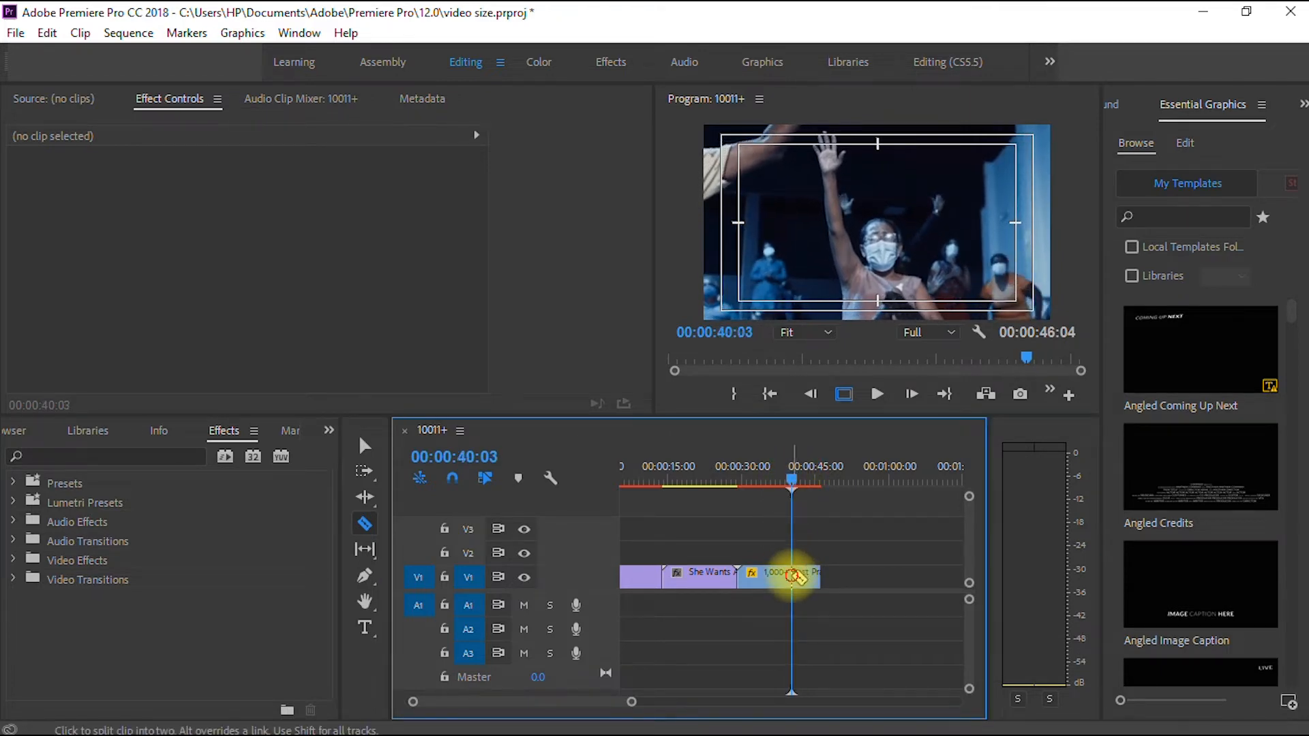
{"action": "left_click", "coordinate": [793, 577]}
{"action": "left_click", "coordinate": [366, 446]}
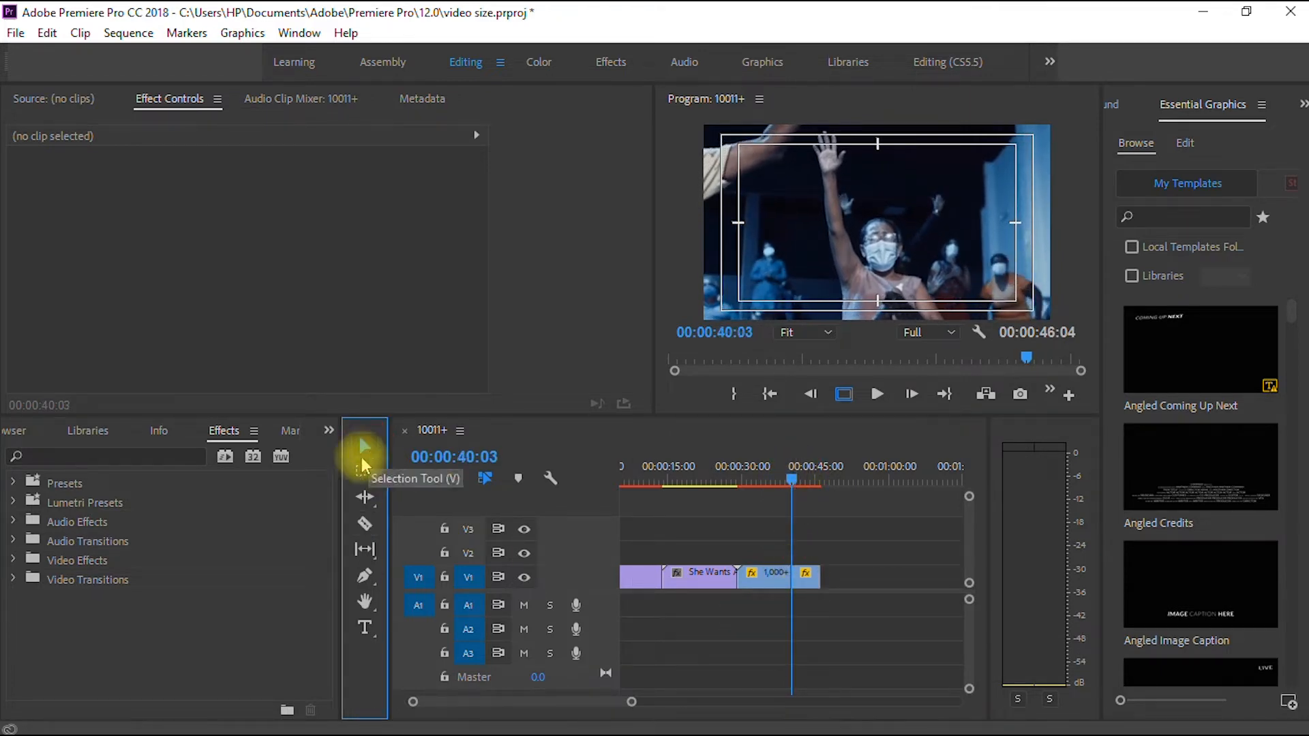
Step: Search the effects for "gauss" and apply Gaussian Blur to the final segment of the last clip
{"action": "left_click", "coordinate": [119, 458]}
{"action": "type", "text": "g"}
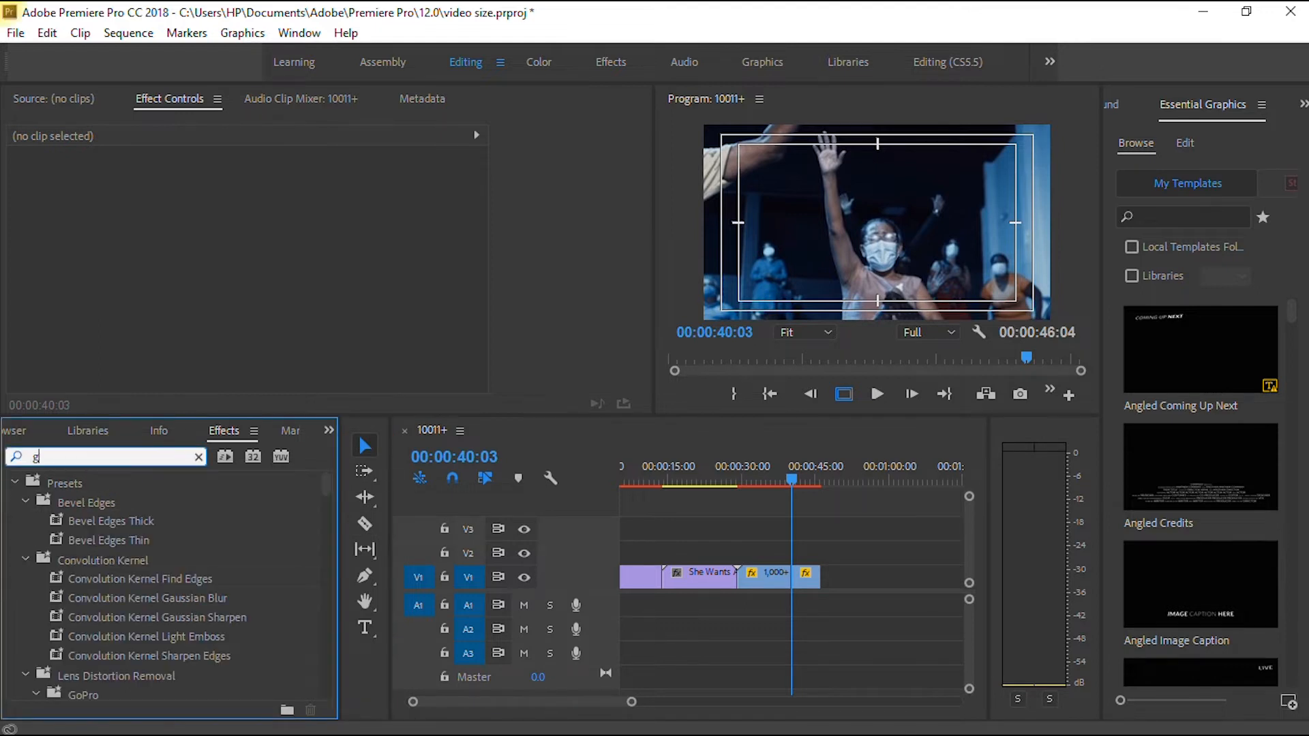
{"action": "type", "text": "auss"}
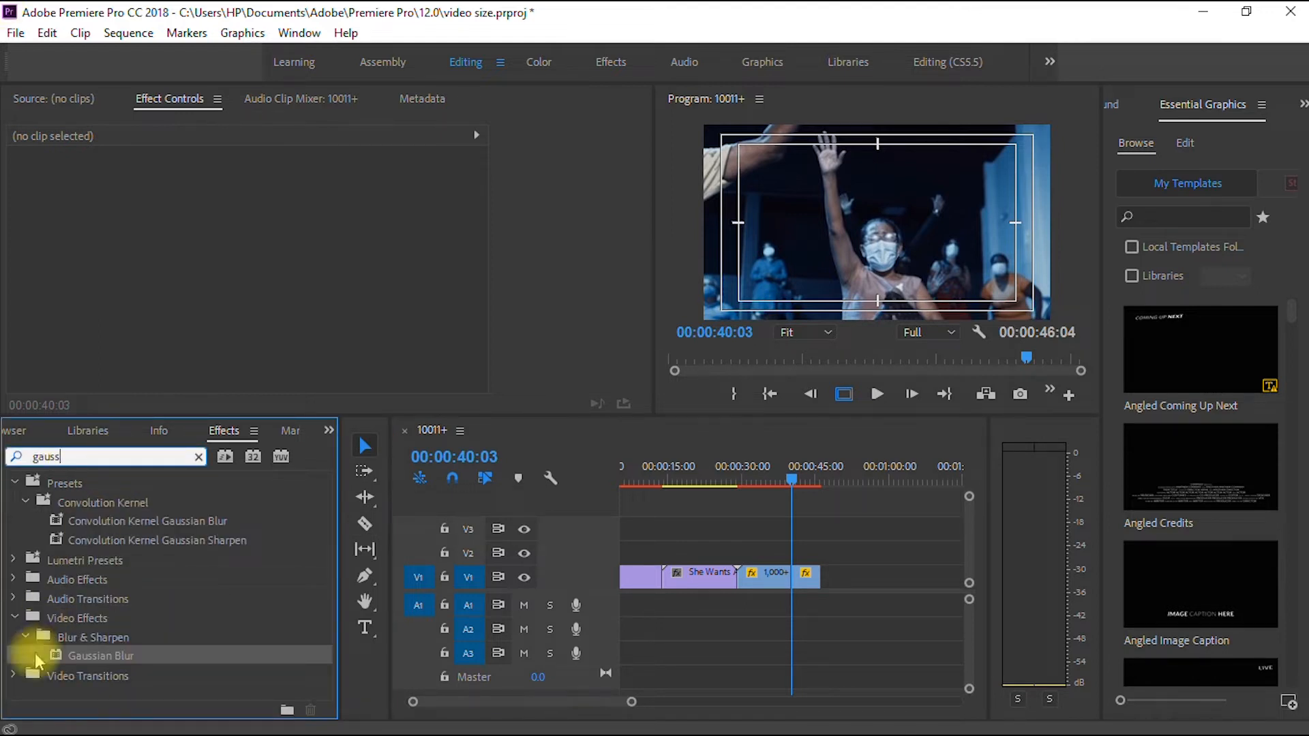
{"action": "left_click_drag", "start_coordinate": [75, 654], "coordinate": [811, 580]}
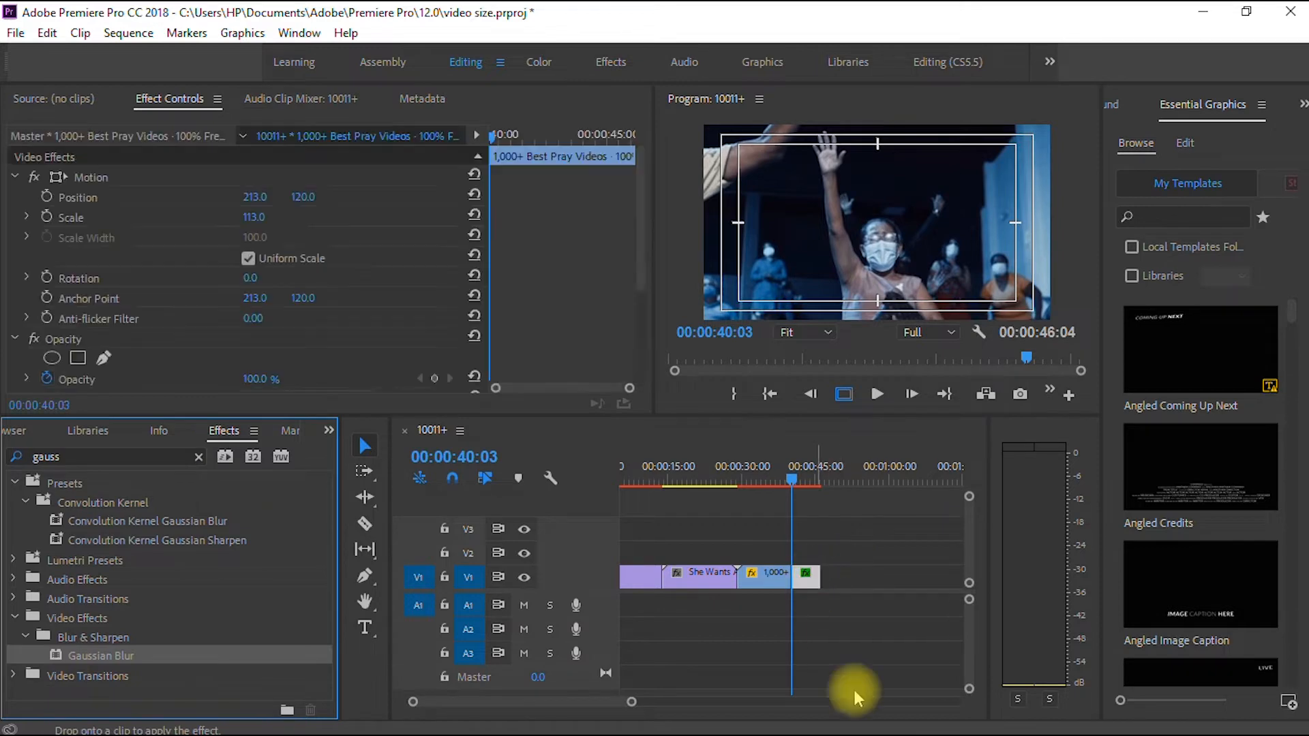
{"action": "left_click", "coordinate": [810, 580]}
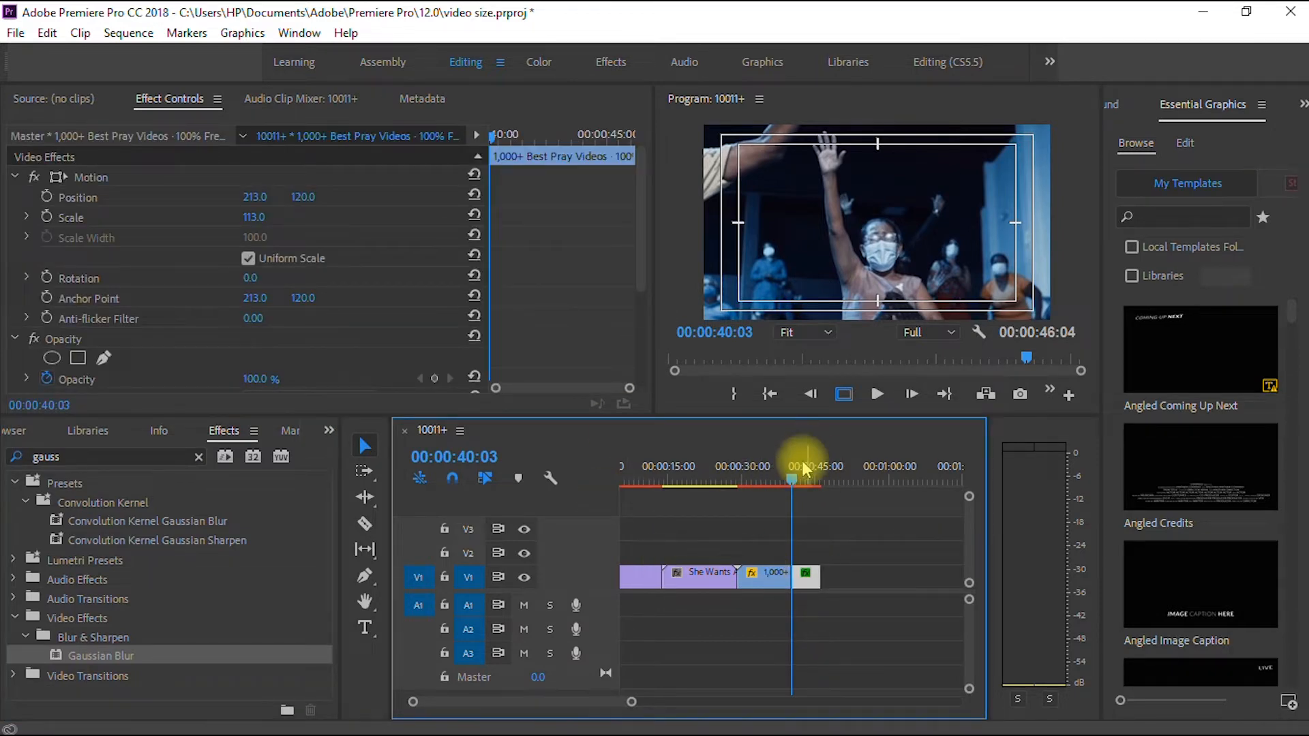
Step: Select the opening segment of 10011+.mp4 and review its Gaussian Blur settings
{"action": "left_click_drag", "start_coordinate": [803, 477], "coordinate": [600, 488]}
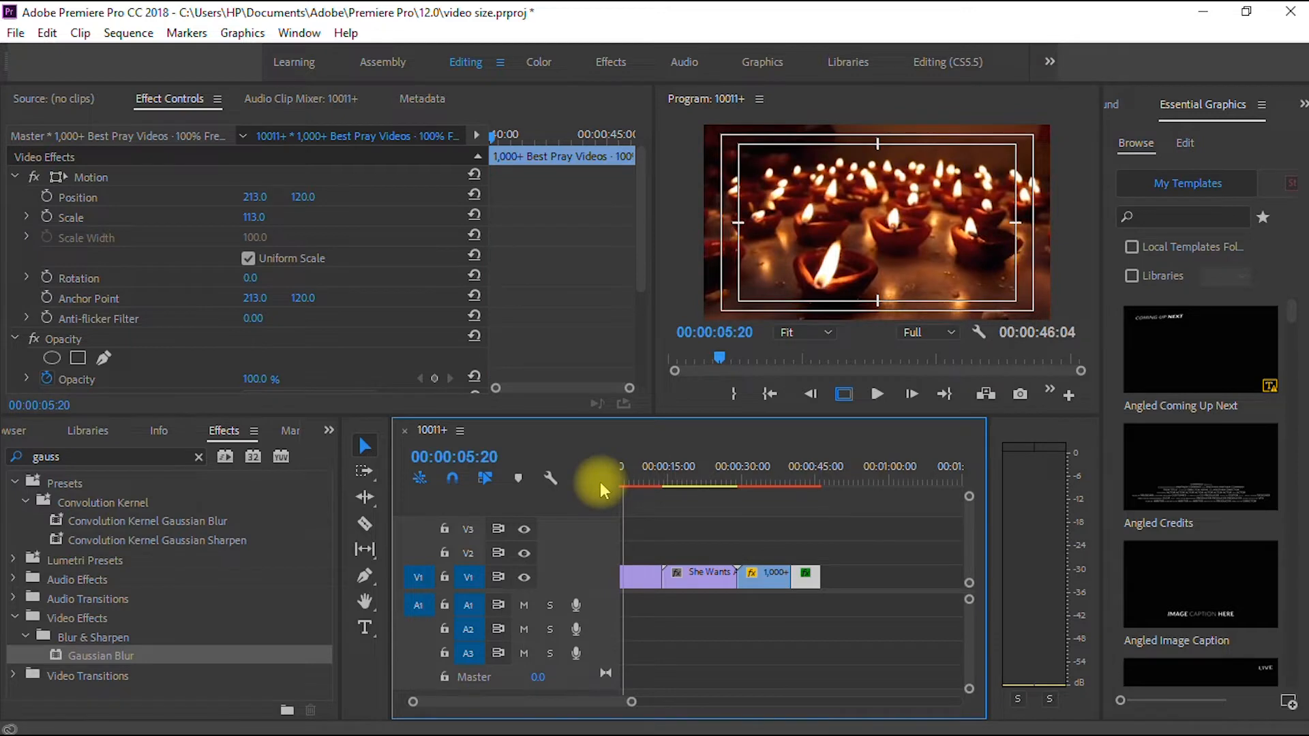
{"action": "left_click", "coordinate": [628, 577]}
{"action": "left_click_drag", "start_coordinate": [638, 255], "coordinate": [662, 366]}
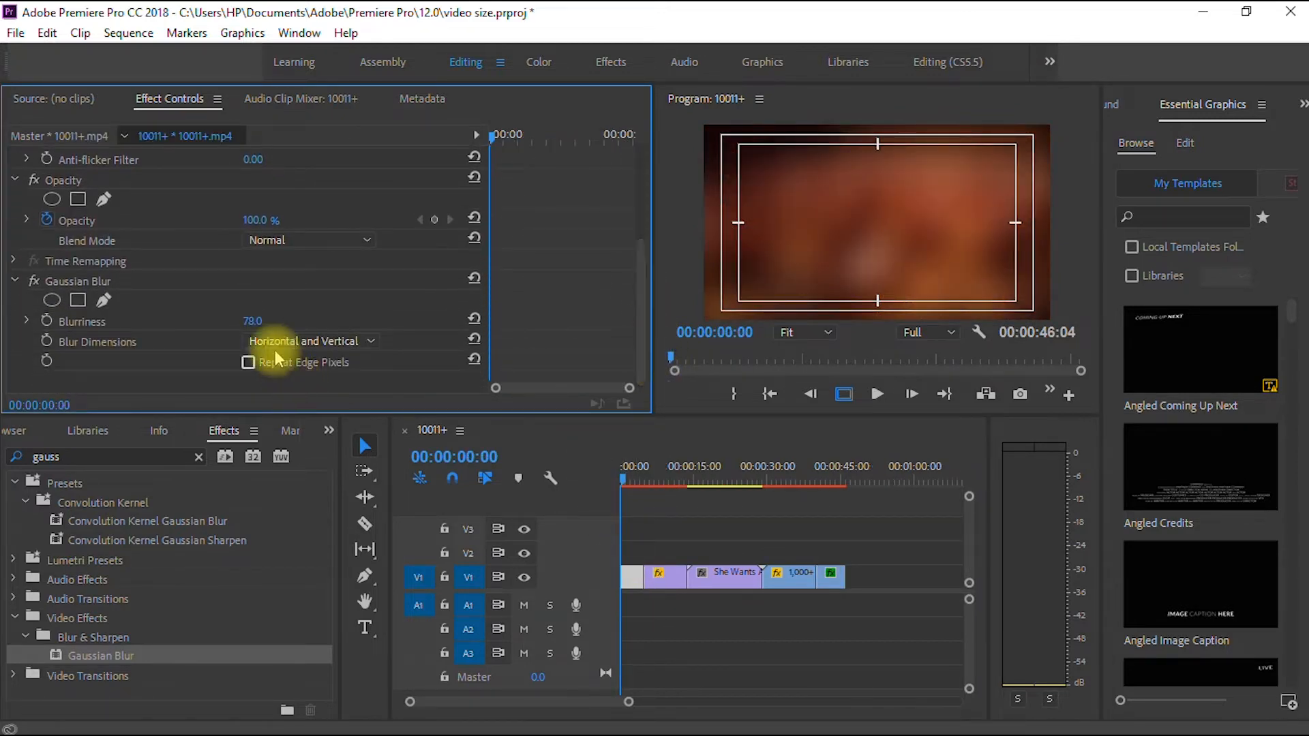
Step: Set the Gaussian Blur's Blurriness to 78 on the final 1,000+ Best Pray Videos segment, previewing it at 00:00:42:09
{"action": "left_click_drag", "start_coordinate": [625, 472], "coordinate": [829, 528]}
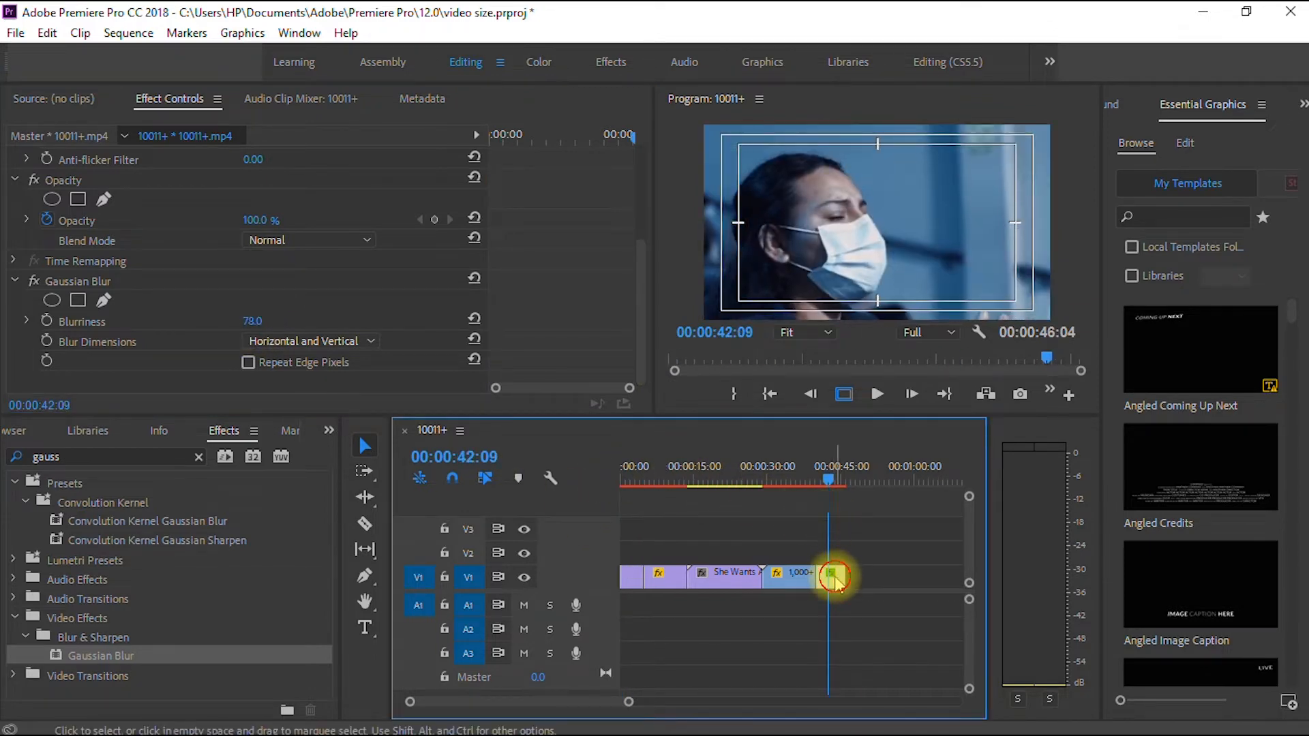
{"action": "left_click", "coordinate": [834, 578]}
{"action": "left_click_drag", "start_coordinate": [643, 247], "coordinate": [649, 350]}
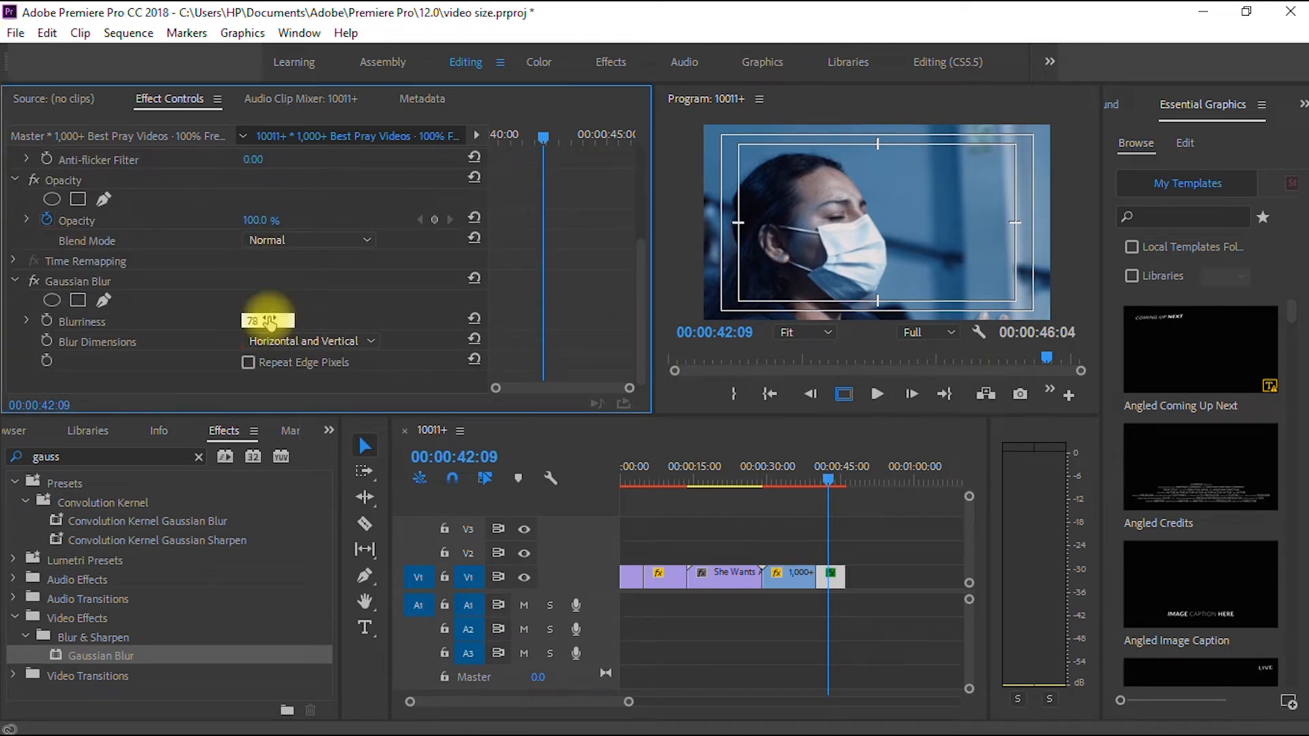
{"action": "left_click", "coordinate": [270, 322]}
{"action": "type", "text": "78"}
{"action": "key", "text": "Return"}
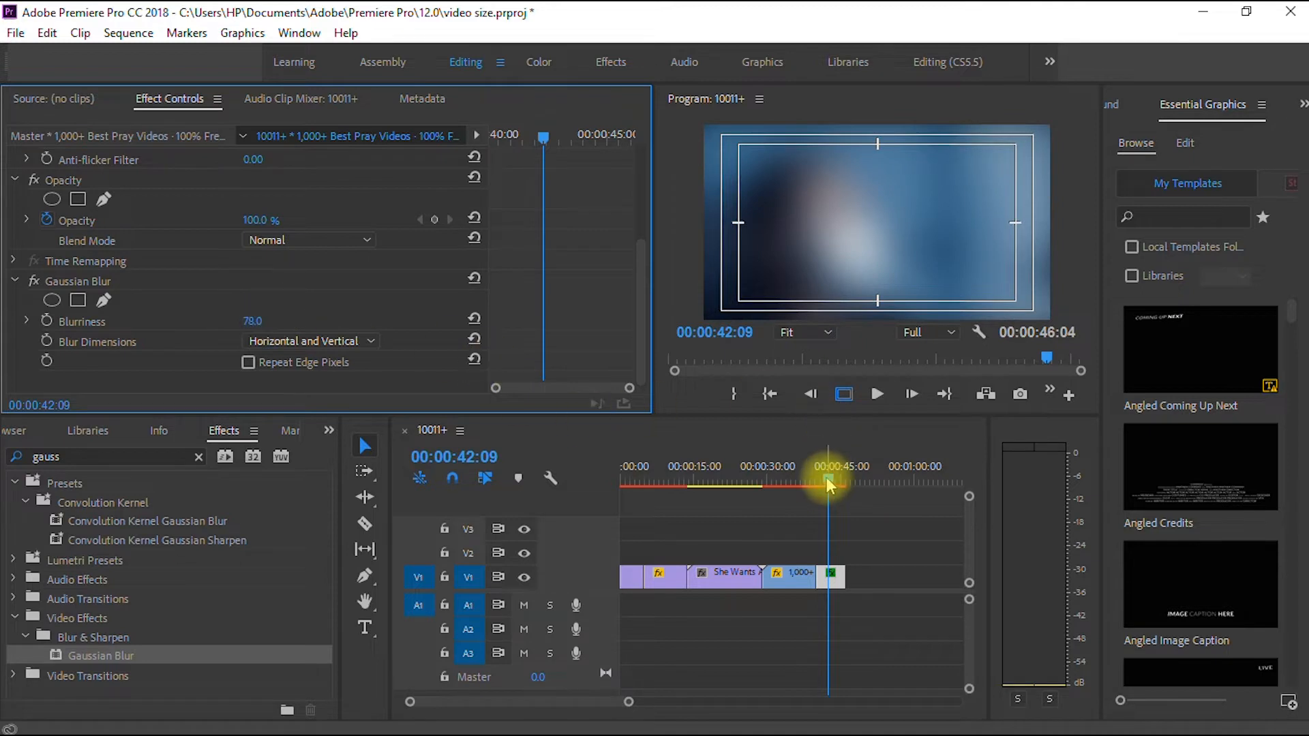
Step: Play the sequence from its start and around the last cut to check the blurred opening and closing, then return to 00:00:00:00
{"action": "left_click_drag", "start_coordinate": [830, 486], "coordinate": [567, 478]}
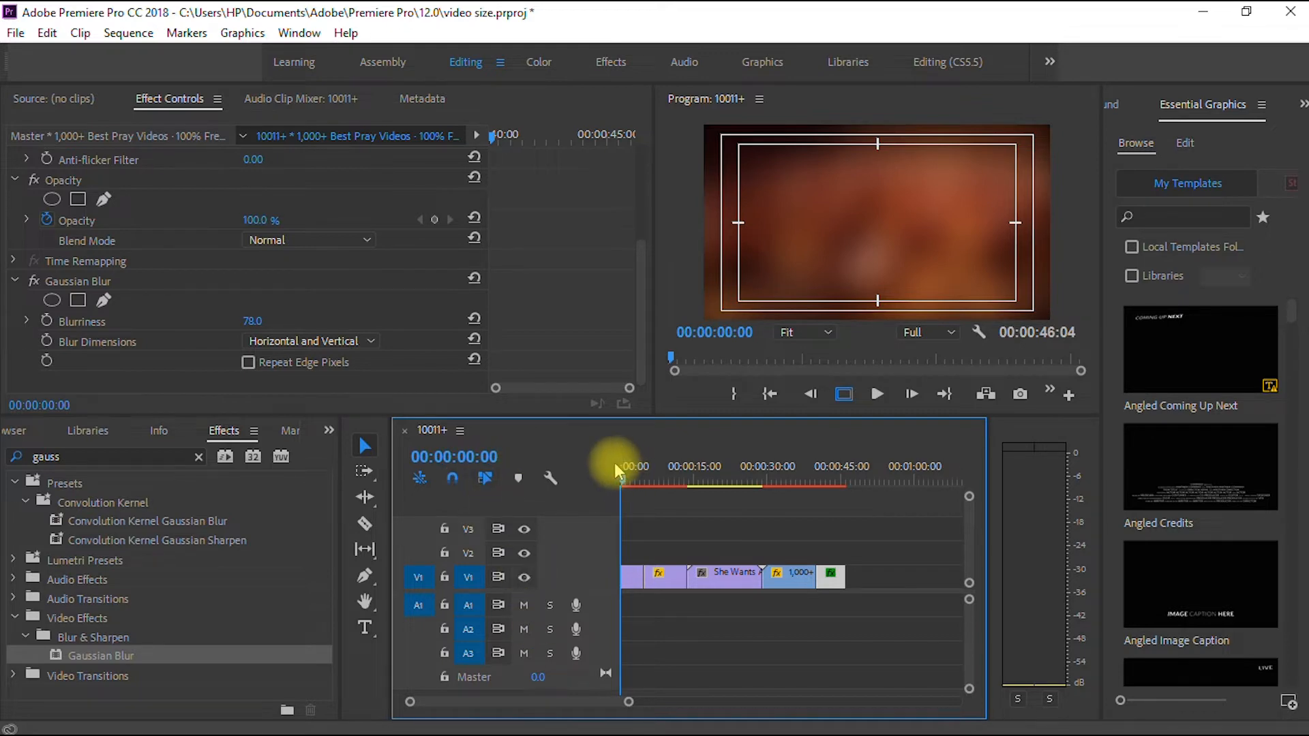
{"action": "key", "text": "space"}
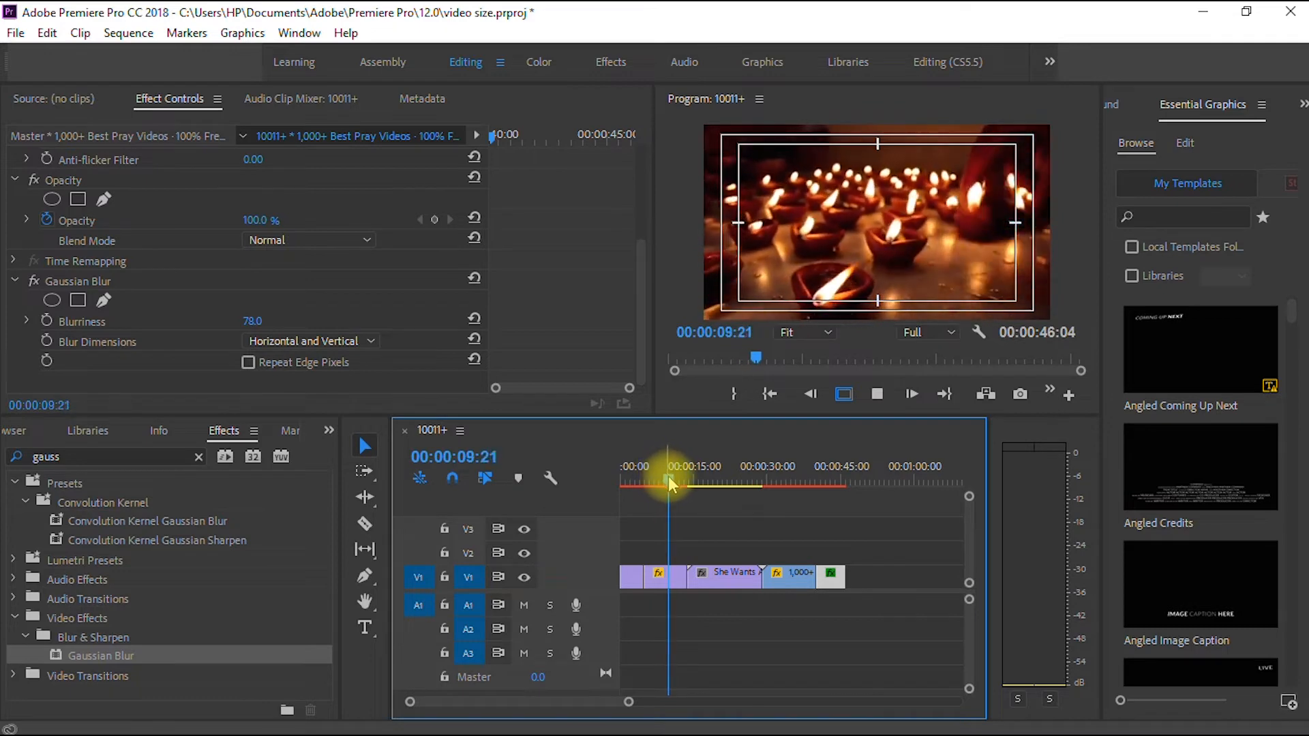
{"action": "left_click_drag", "start_coordinate": [673, 479], "coordinate": [551, 485]}
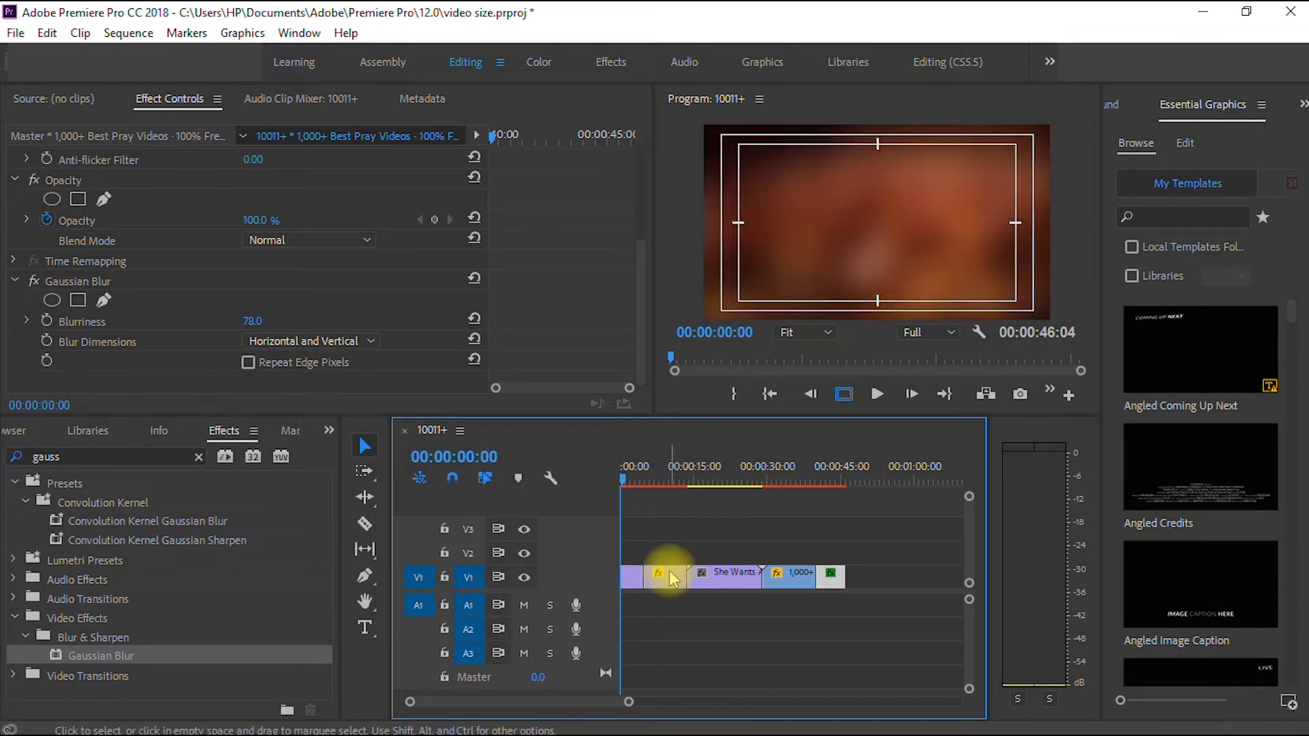
{"action": "key", "text": "space"}
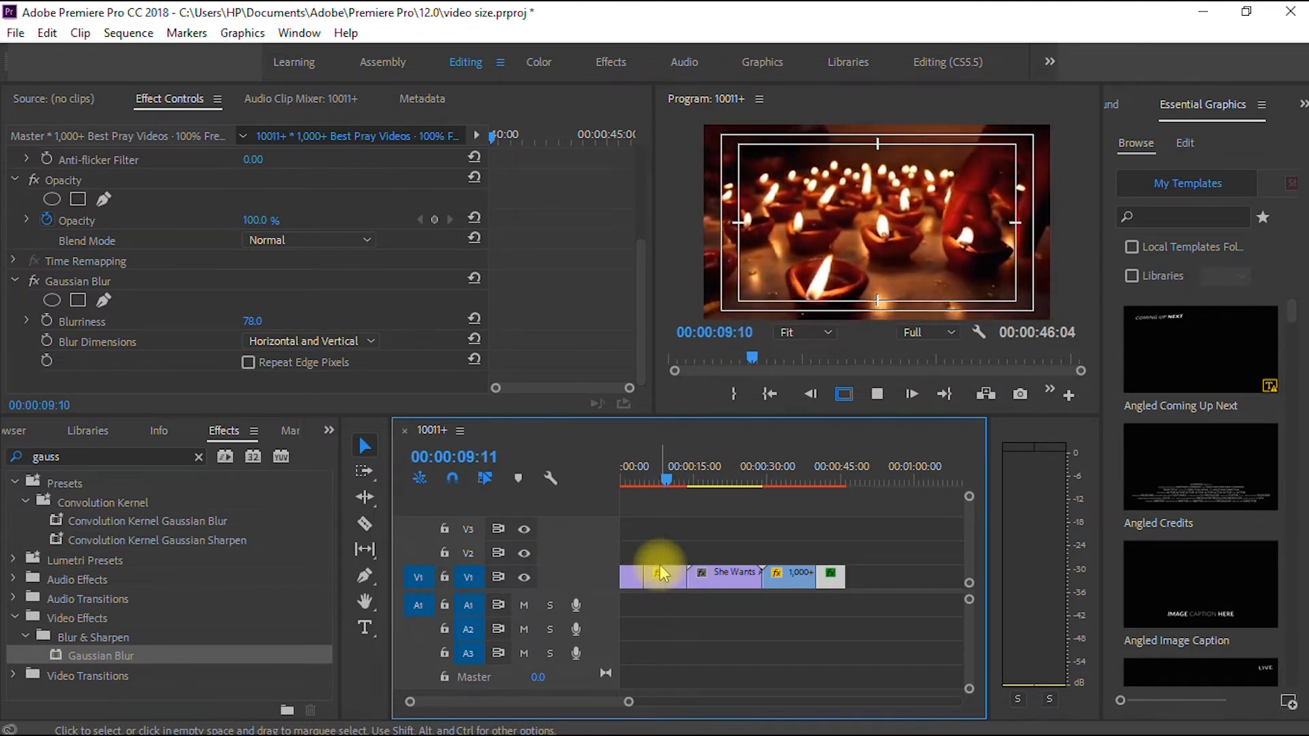
{"action": "left_click", "coordinate": [682, 480]}
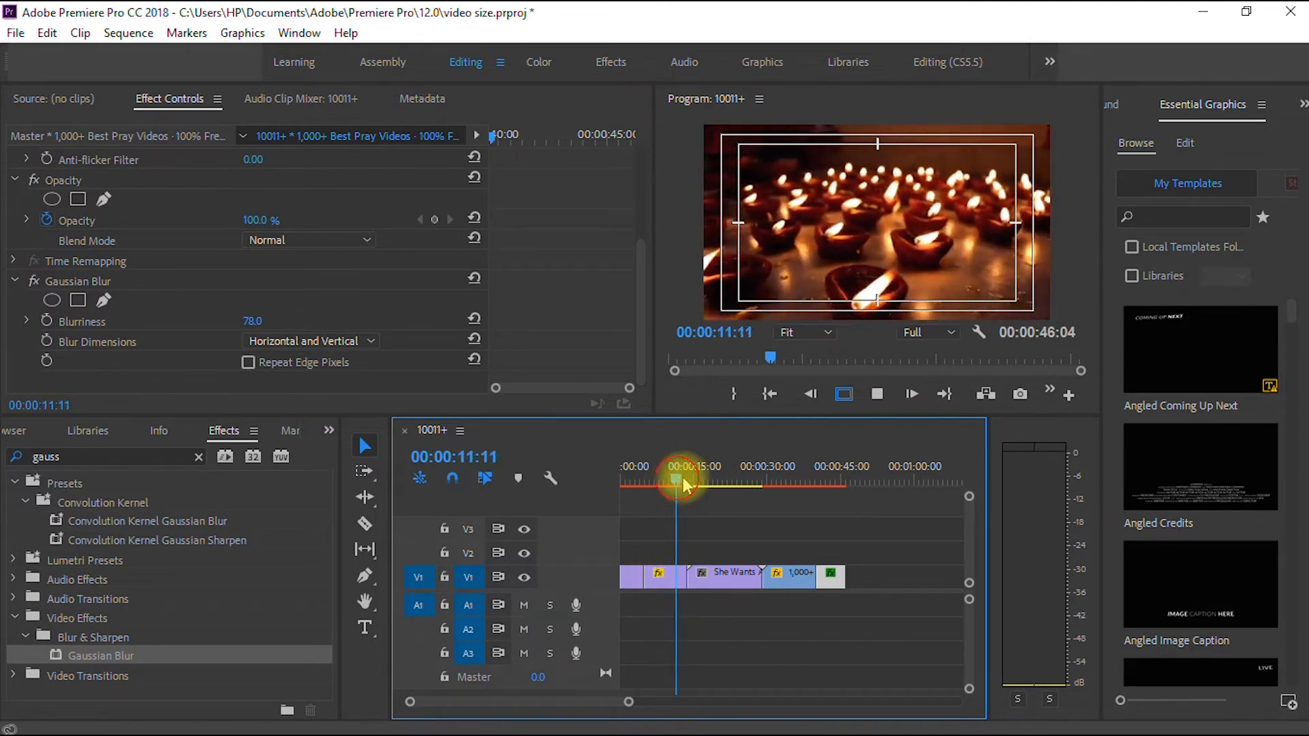
{"action": "left_click_drag", "start_coordinate": [684, 484], "coordinate": [808, 485]}
{"action": "key", "text": "space"}
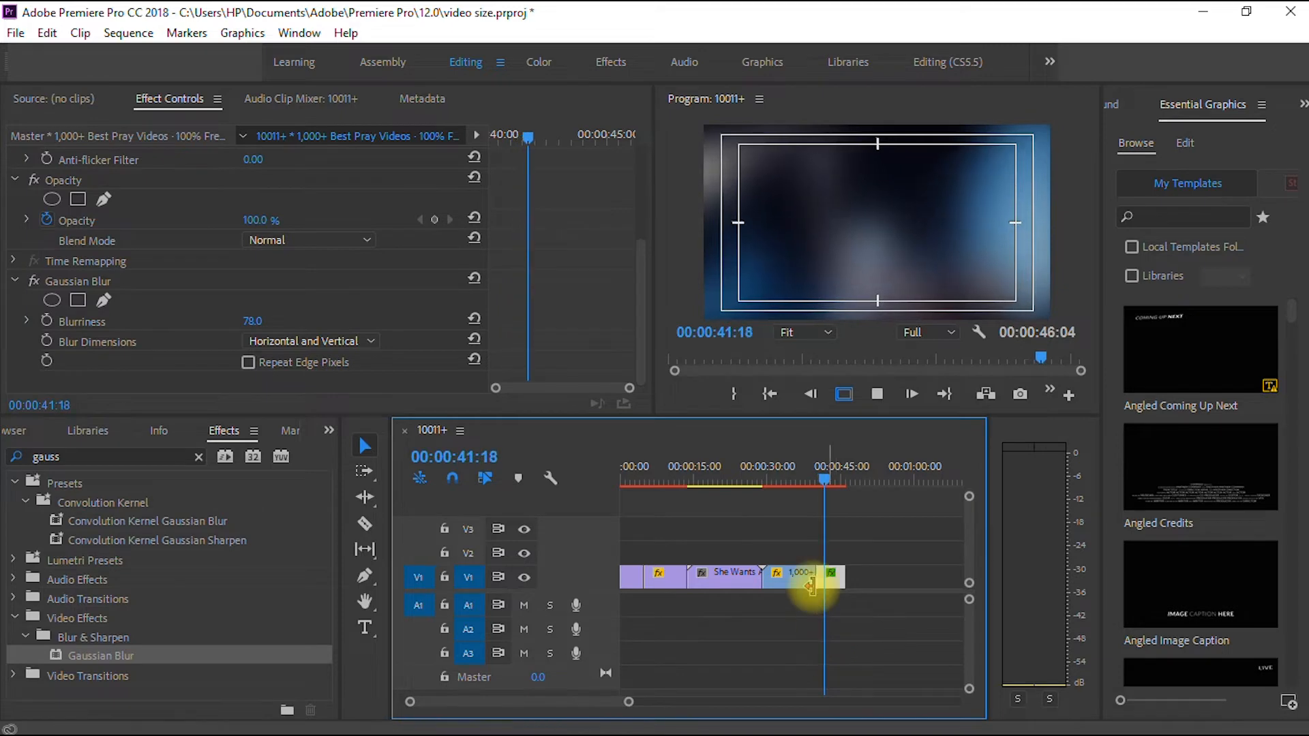
{"action": "left_click_drag", "start_coordinate": [816, 476], "coordinate": [538, 504]}
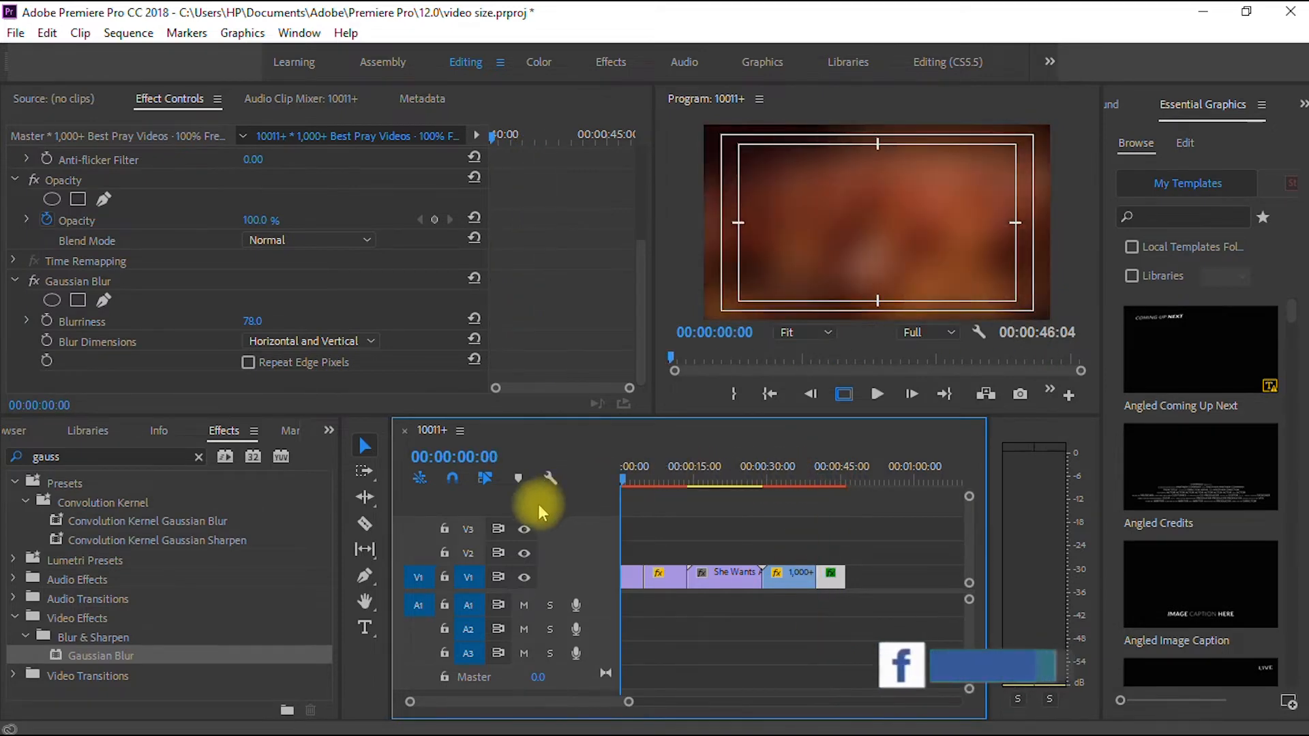
Step: Clear the effects search and expand the Dissolve group of the video transitions
{"action": "left_click", "coordinate": [198, 457]}
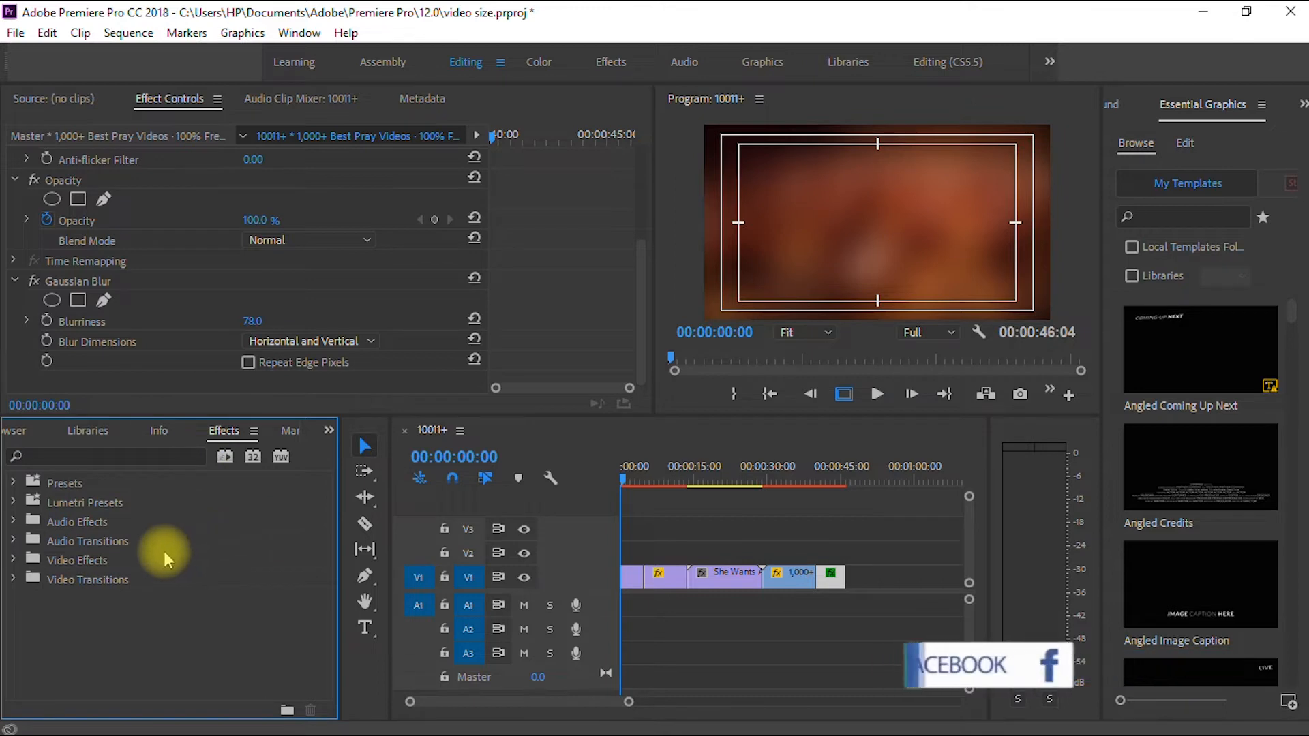
{"action": "left_click", "coordinate": [15, 579]}
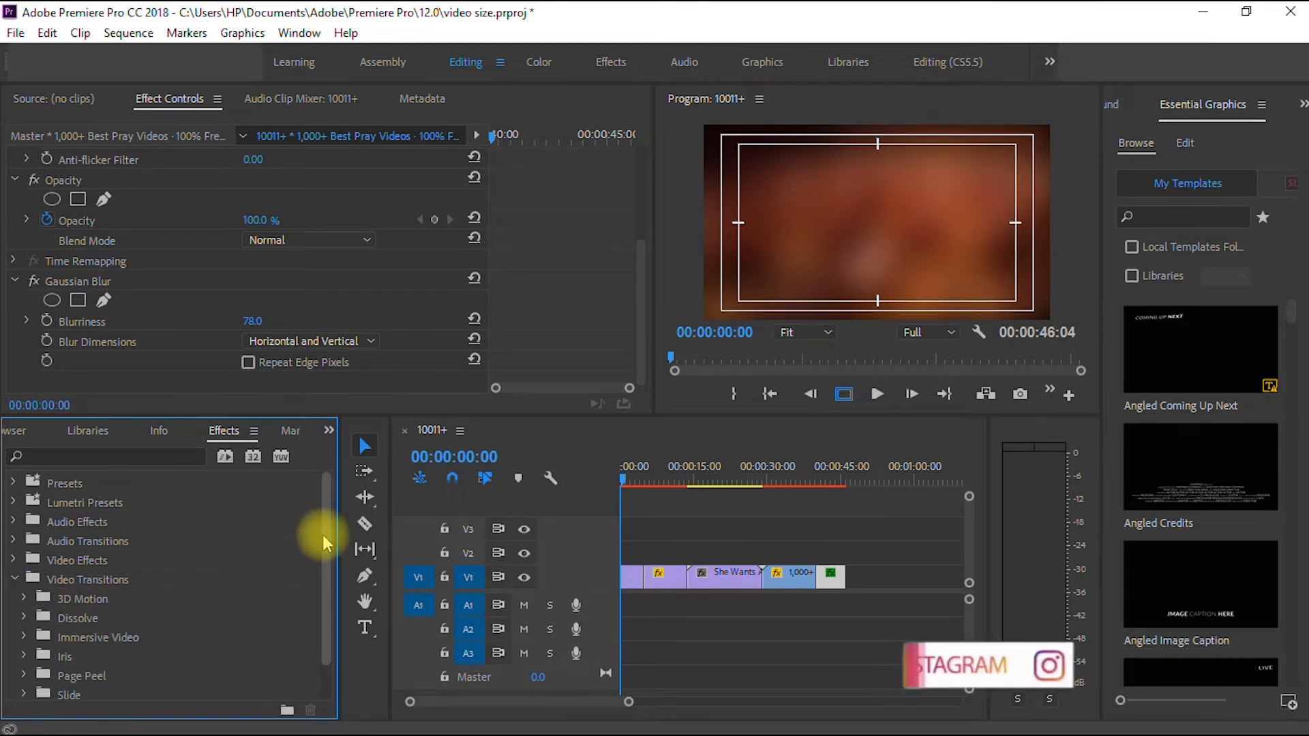
{"action": "left_click_drag", "start_coordinate": [322, 535], "coordinate": [331, 598]}
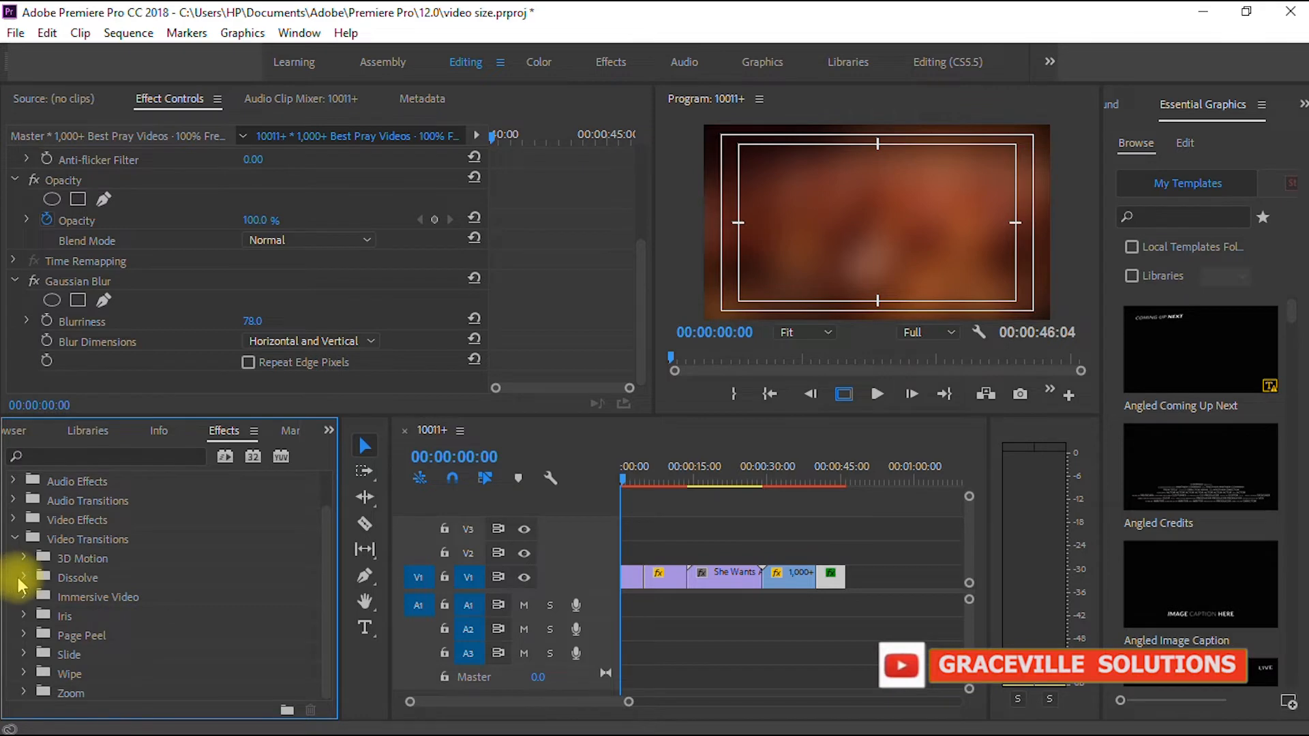
{"action": "left_click", "coordinate": [24, 578]}
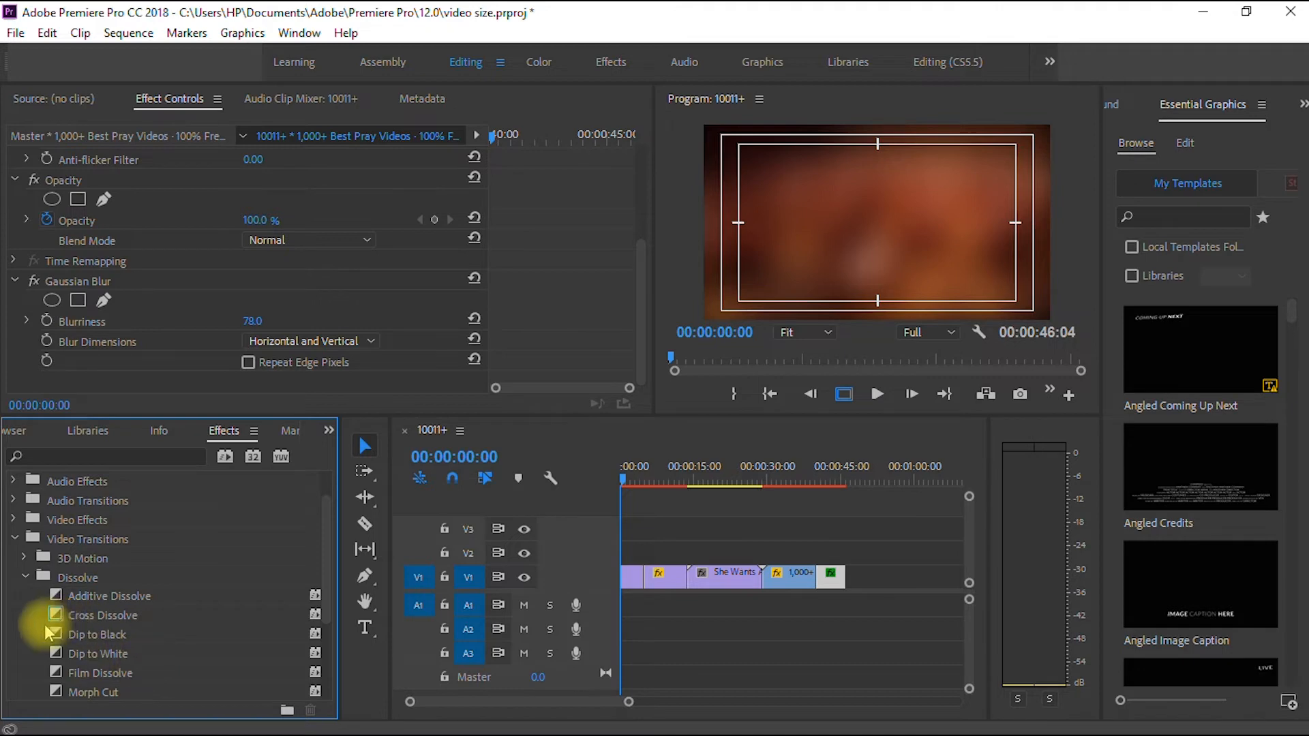
Step: Add Cross Dissolve at the cut after the blurred opening segment and at the cut before the blurred closing segment
{"action": "left_click_drag", "start_coordinate": [53, 615], "coordinate": [648, 600]}
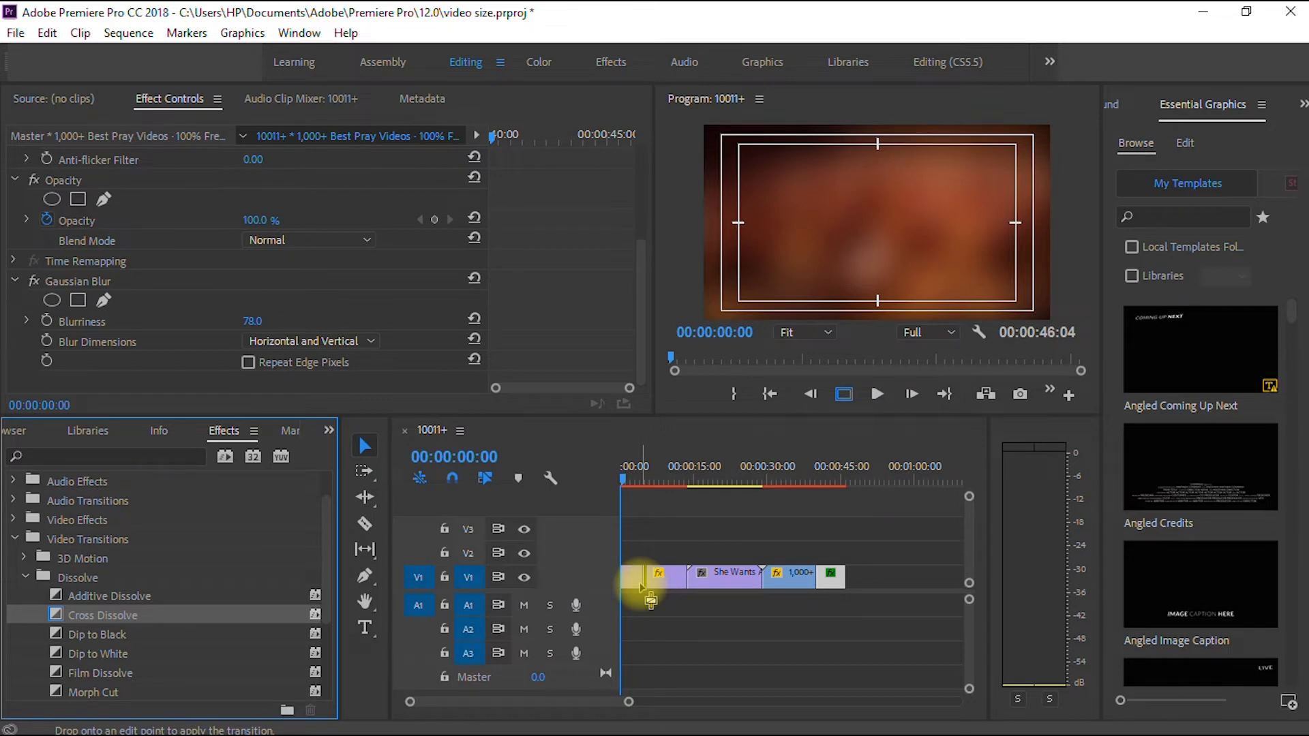
{"action": "left_click_drag", "start_coordinate": [650, 598], "coordinate": [635, 588]}
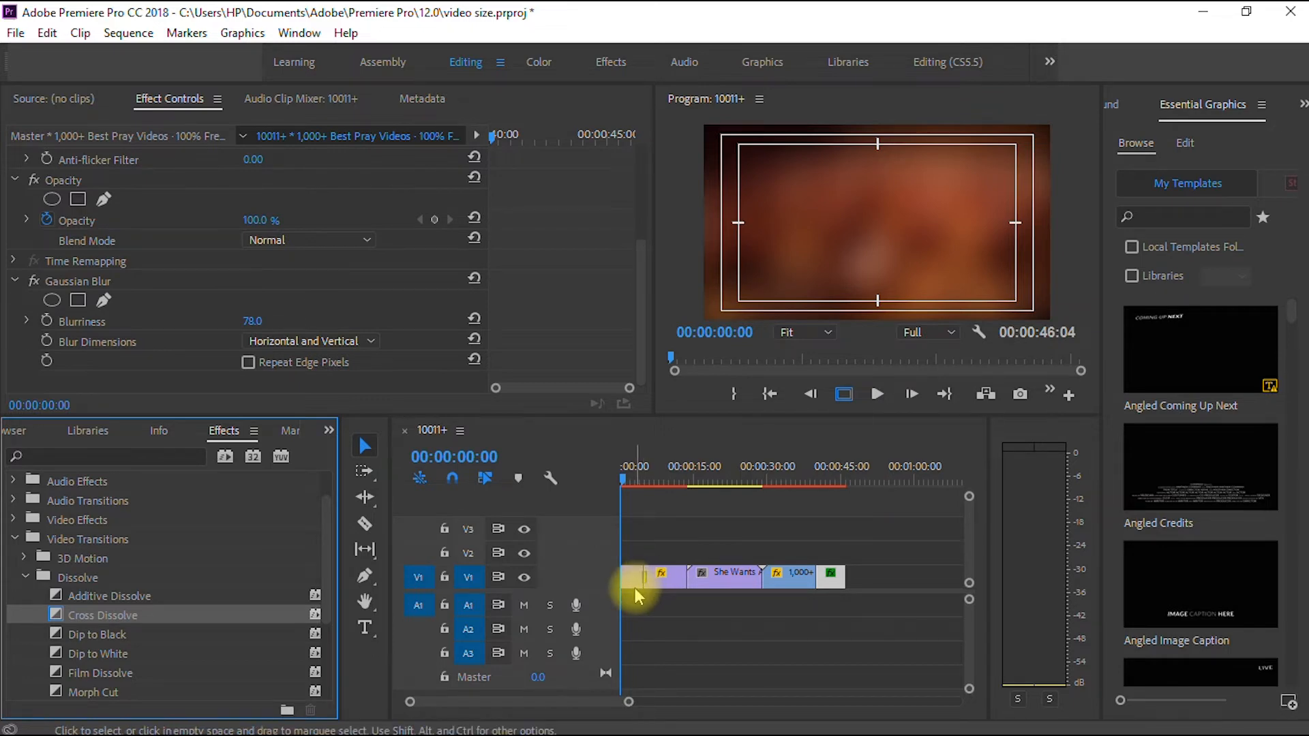
{"action": "key", "text": "equal"}
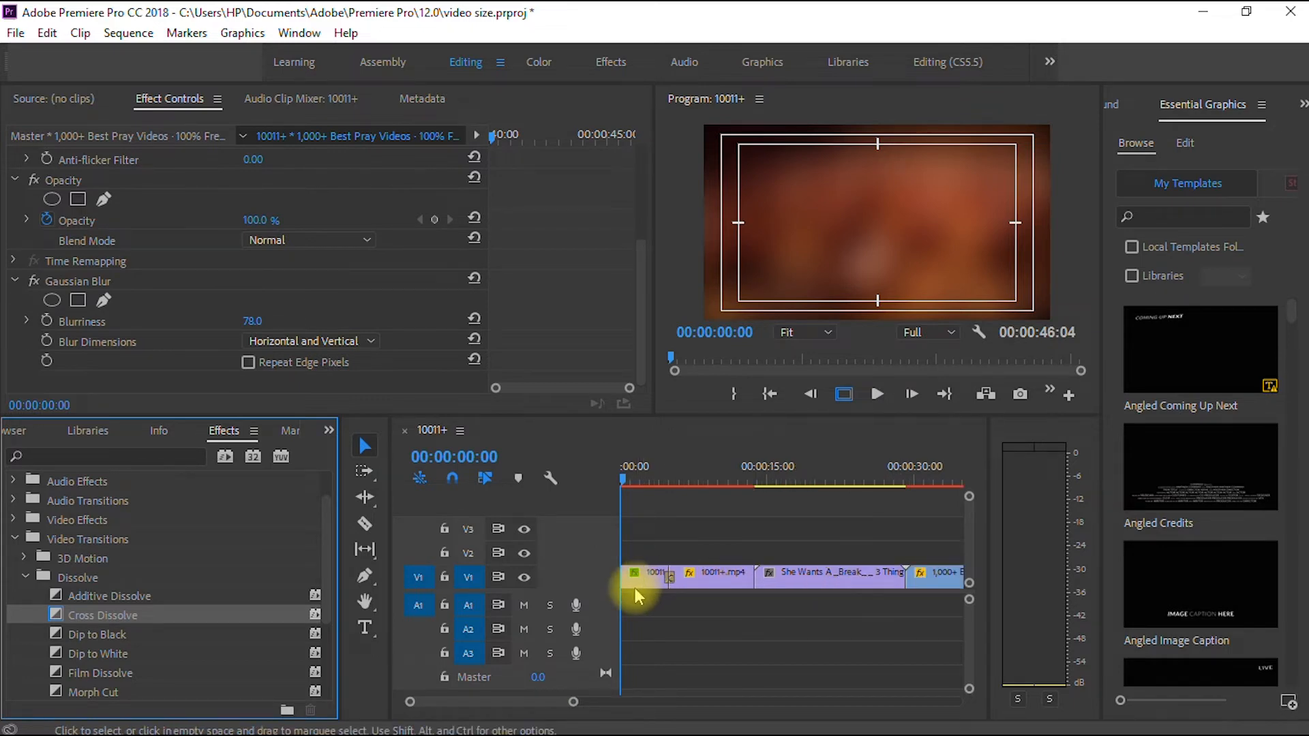
{"action": "left_click", "coordinate": [708, 518]}
{"action": "key", "text": "minus"}
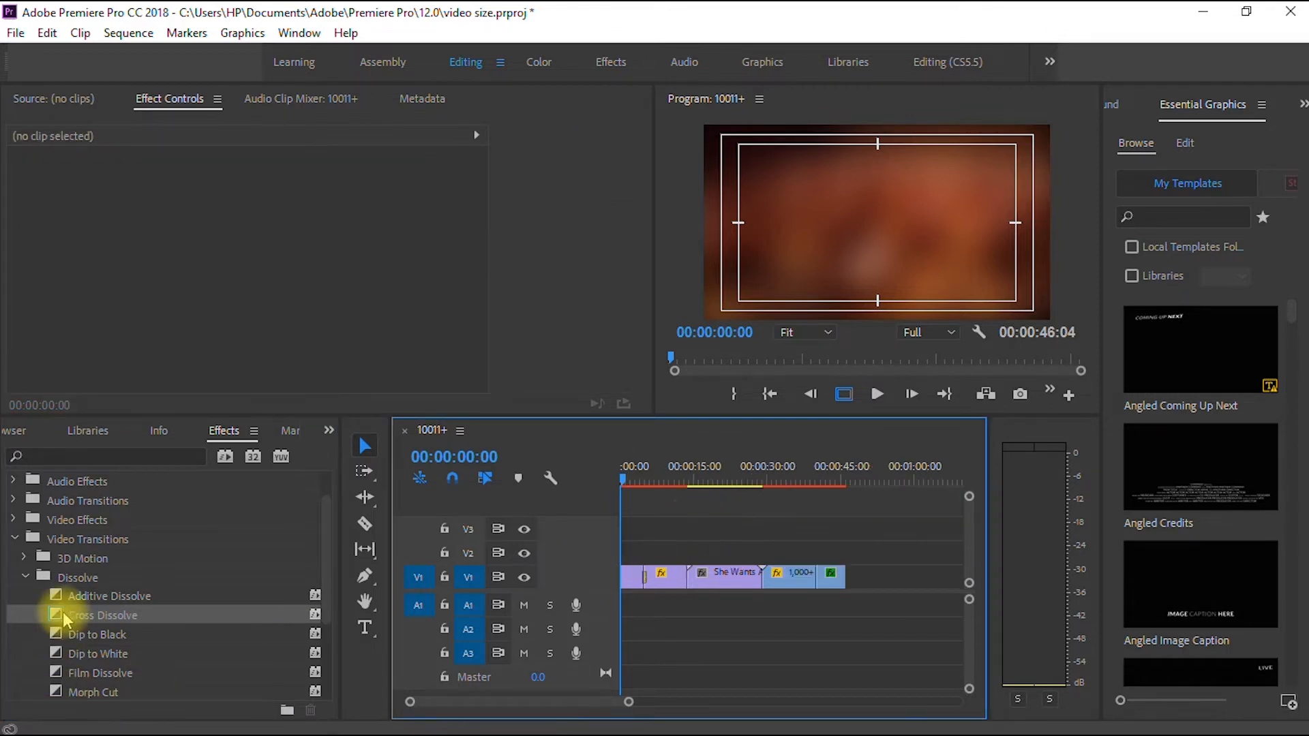
{"action": "left_click_drag", "start_coordinate": [57, 616], "coordinate": [823, 593]}
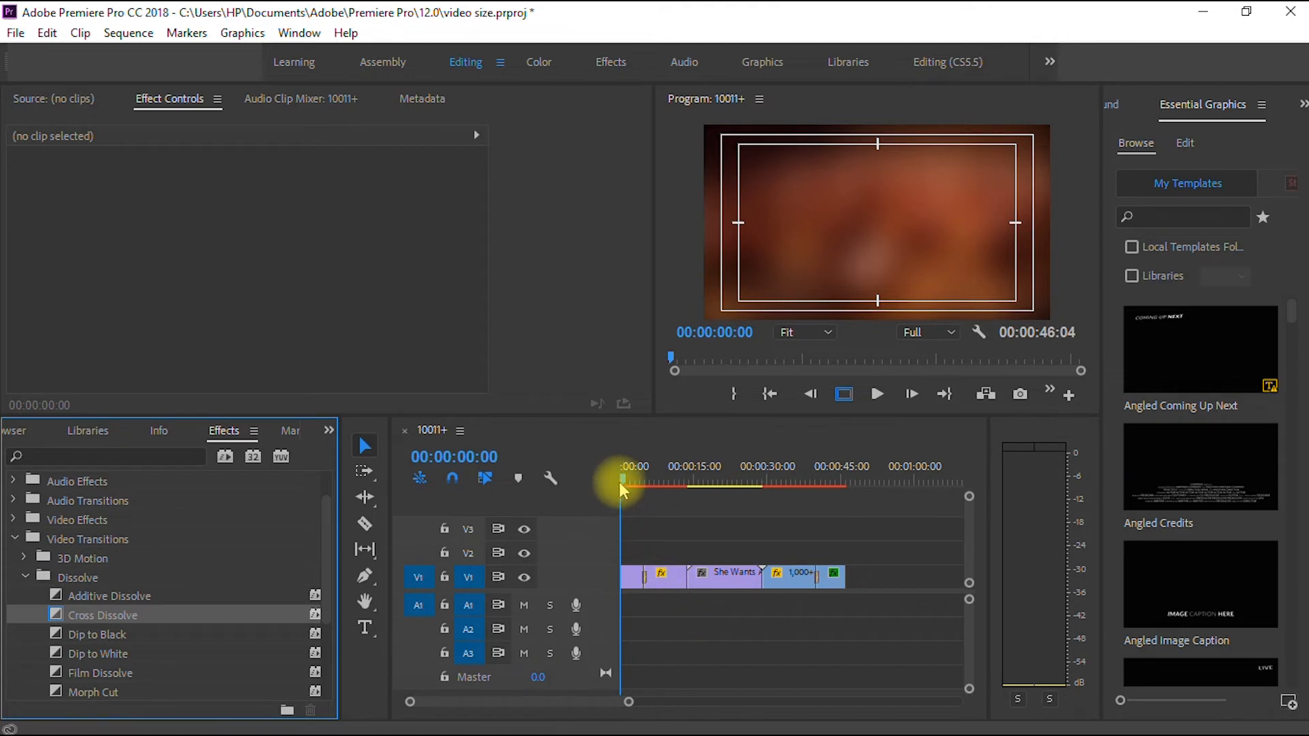
Step: Play the sequence from the start through the opening cut to check the Cross Dissolve
{"action": "key", "text": "equal"}
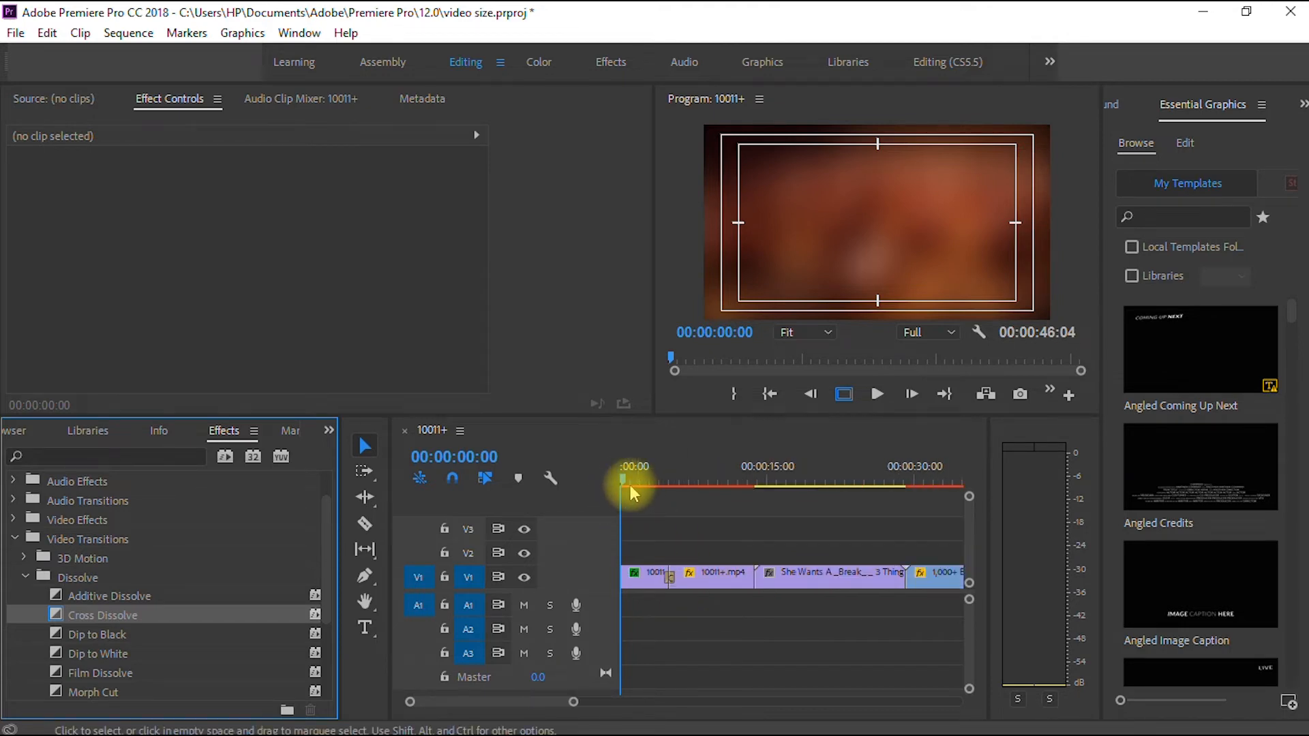
{"action": "key", "text": "space"}
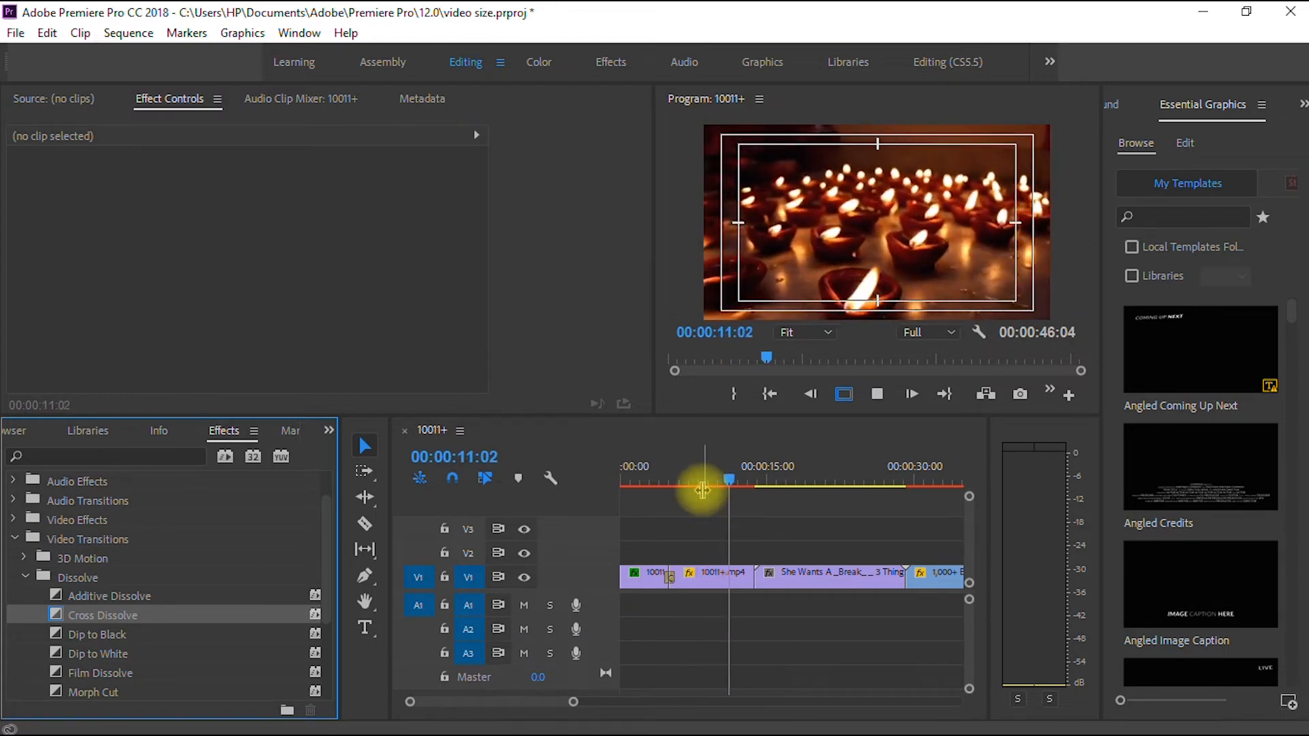
{"action": "key", "text": "space"}
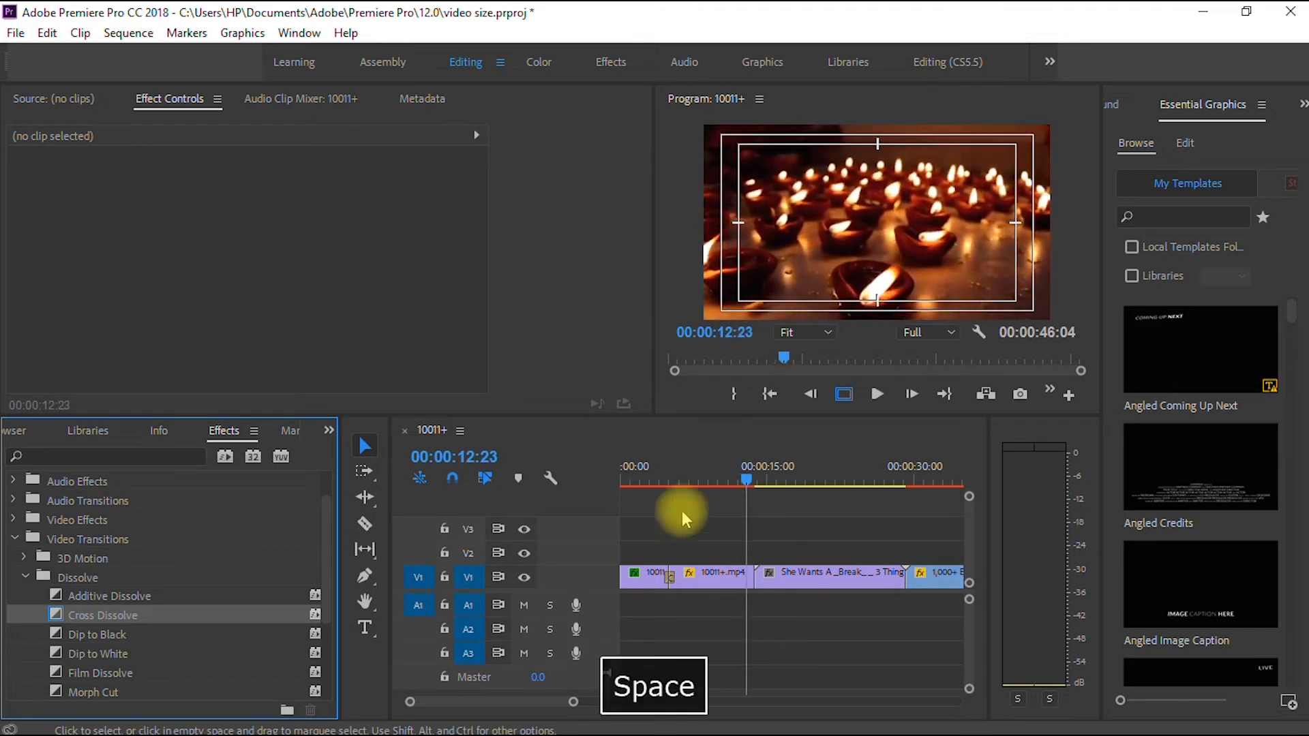
Step: Add Cross Dissolve at both ends of the She Wants A Break clip, accepting repeated frames for the second transition
{"action": "left_click_drag", "start_coordinate": [56, 615], "coordinate": [770, 601]}
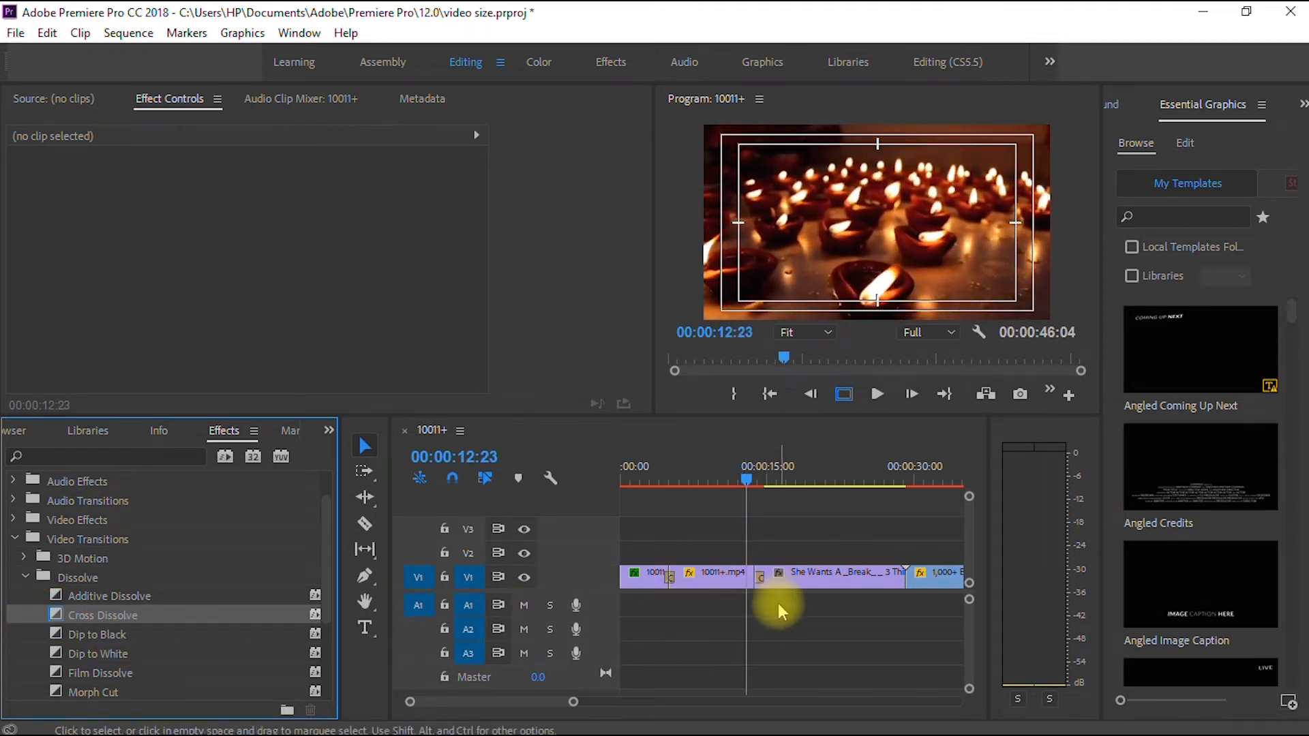
{"action": "key", "text": "space"}
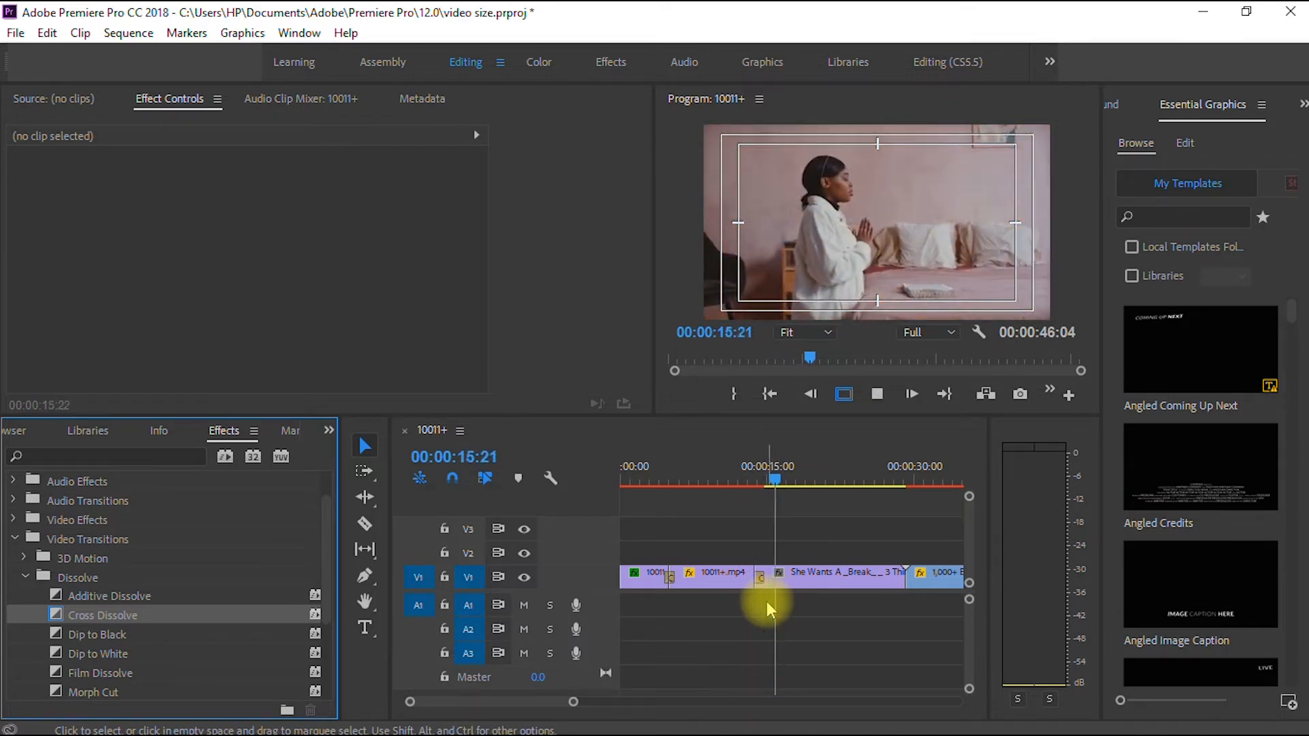
{"action": "key", "text": "minus"}
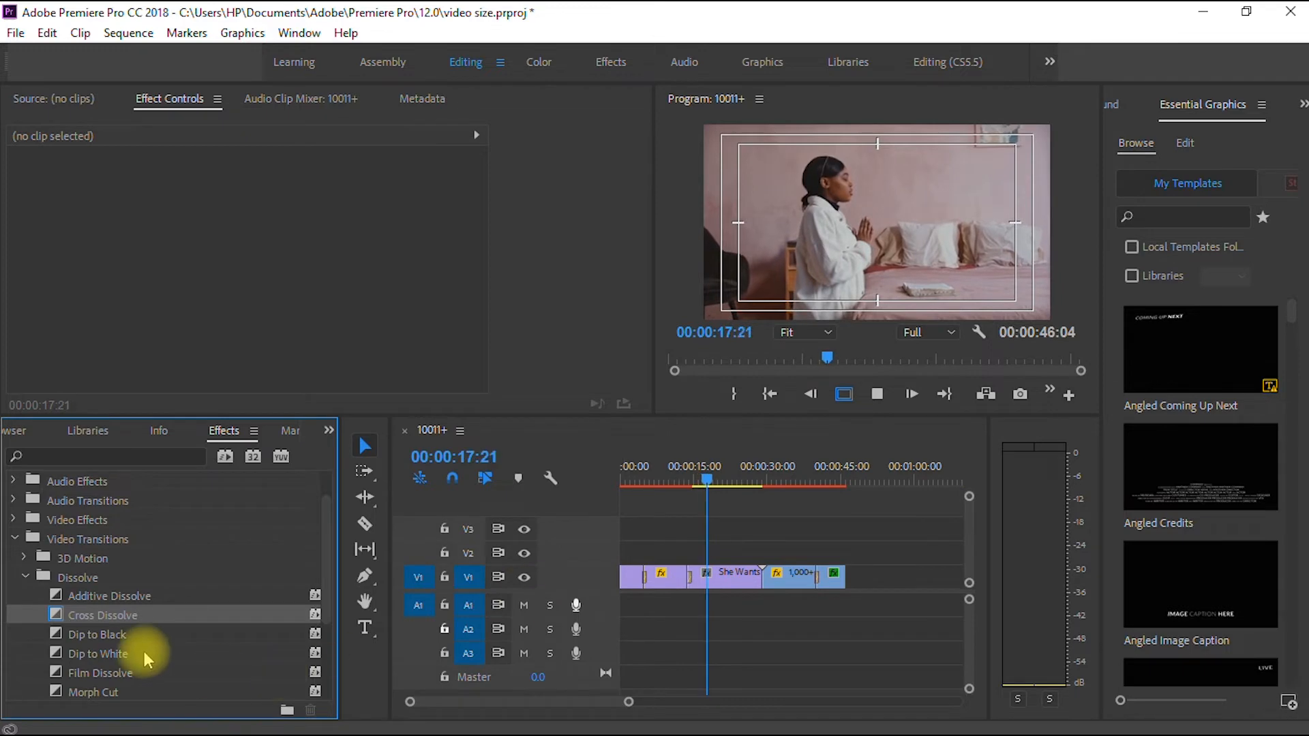
{"action": "left_click_drag", "start_coordinate": [58, 614], "coordinate": [764, 576]}
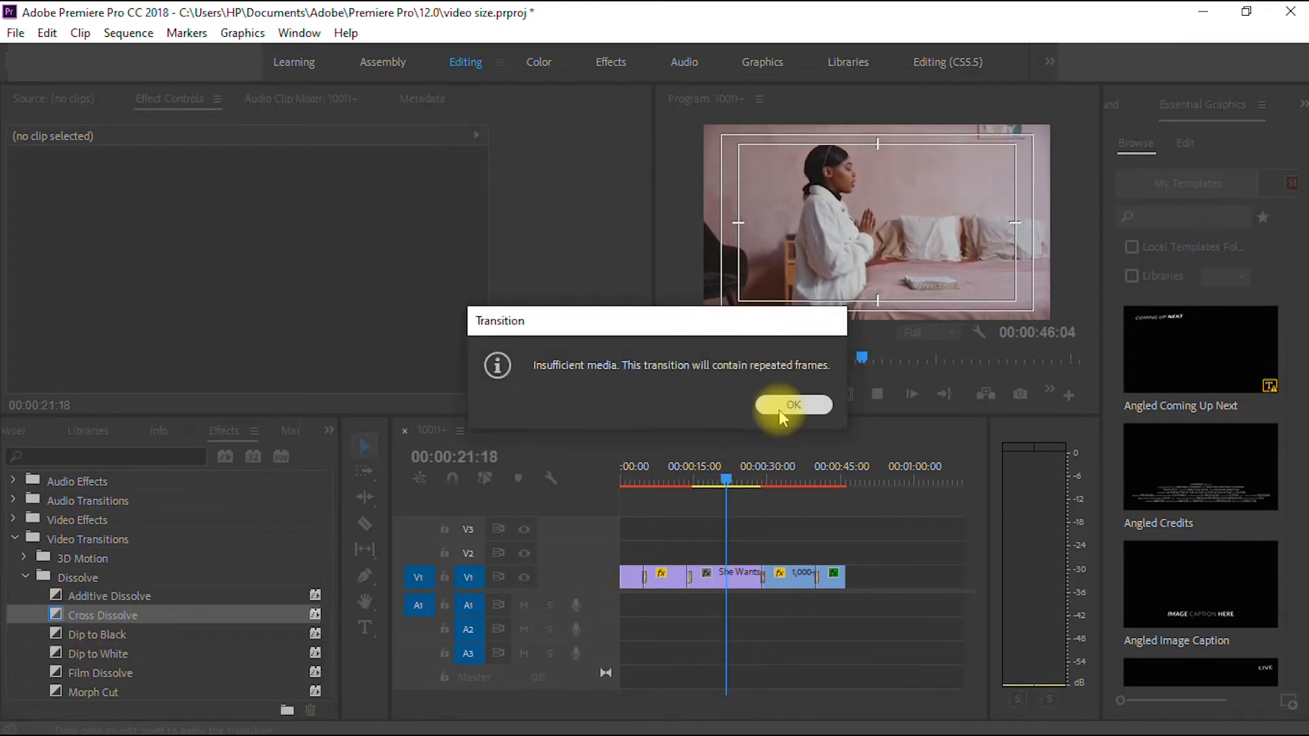
{"action": "left_click", "coordinate": [779, 410]}
Step: Play through the transition into 1,000+ Best Pray Videos and from 00:00:37:11 through the dissolve into the blurred ending
{"action": "key", "text": "equal"}
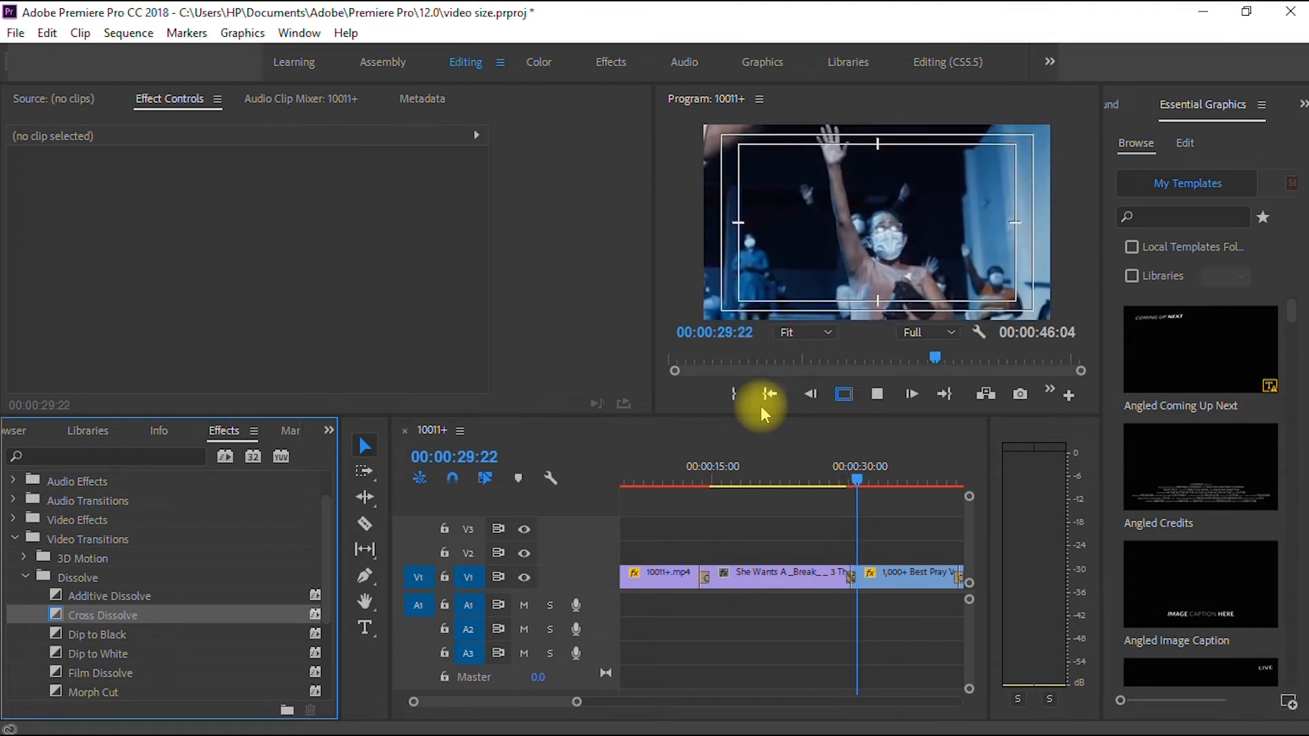
{"action": "key", "text": "minus"}
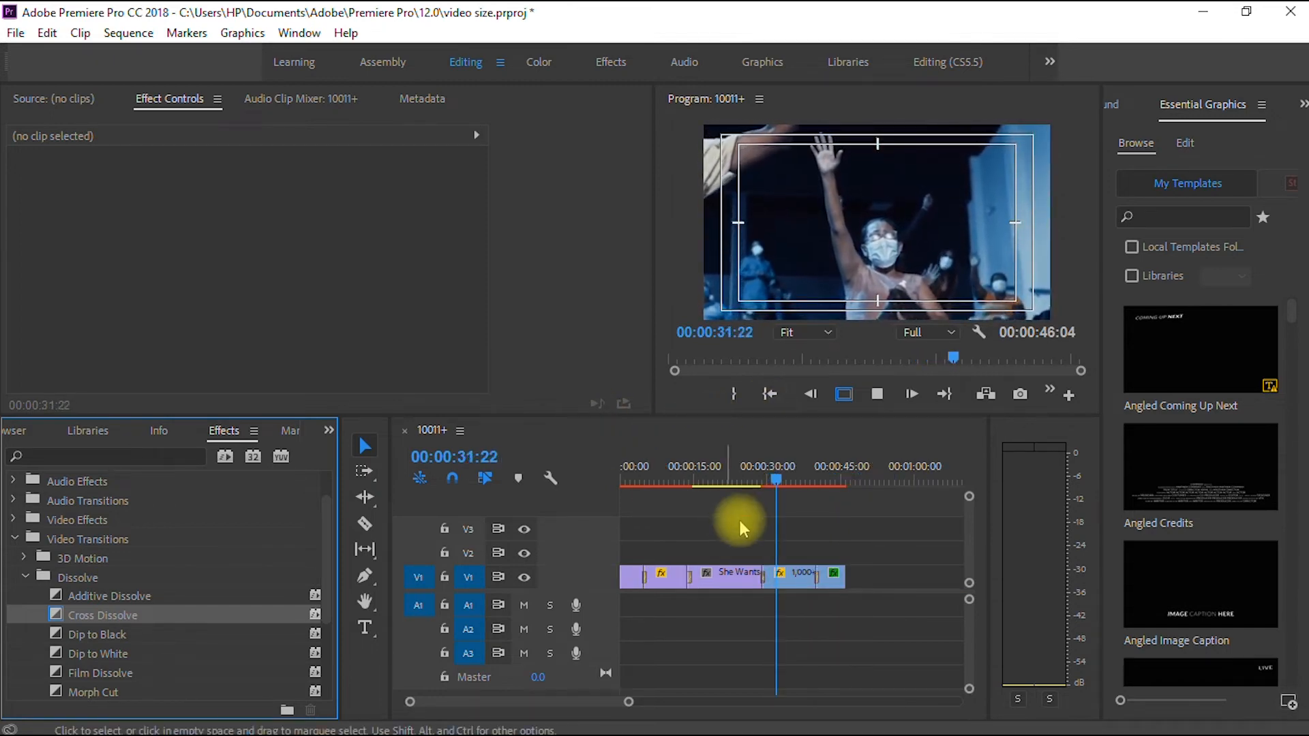
{"action": "left_click", "coordinate": [794, 481]}
{"action": "left_click_drag", "start_coordinate": [800, 481], "coordinate": [806, 480]}
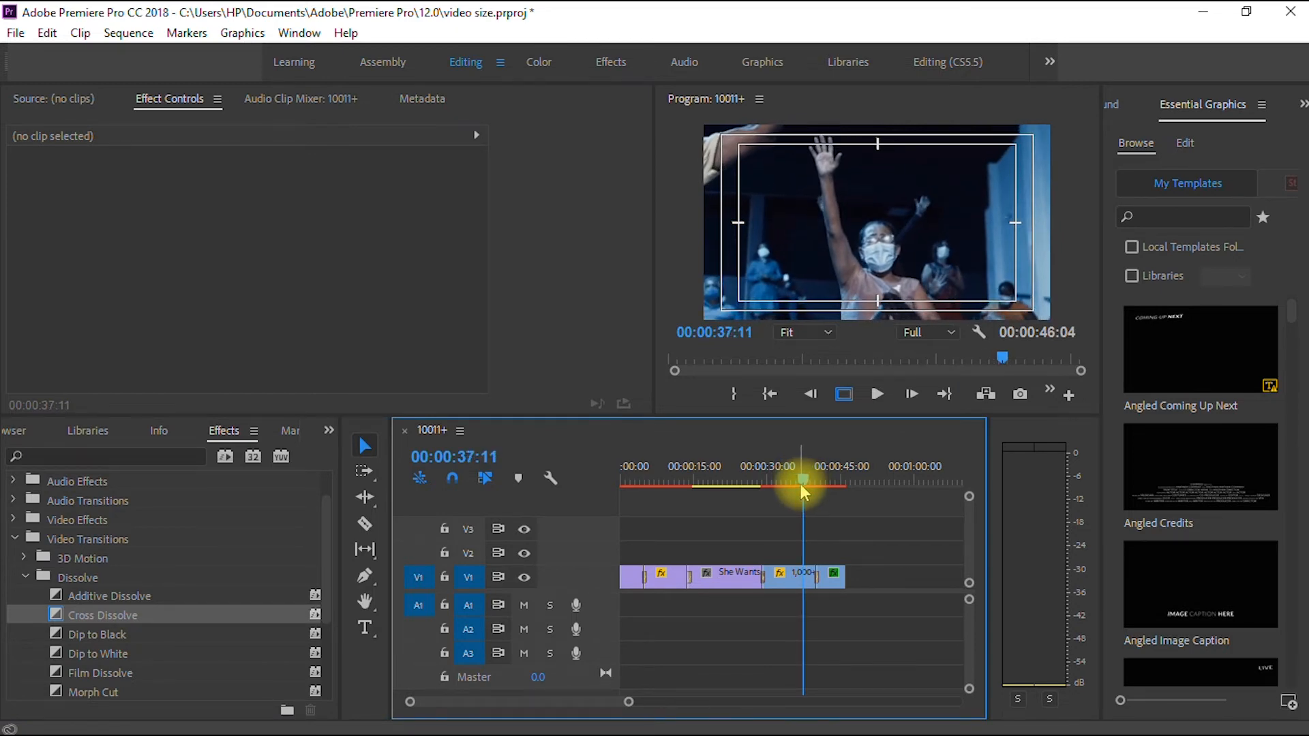
{"action": "key", "text": "space"}
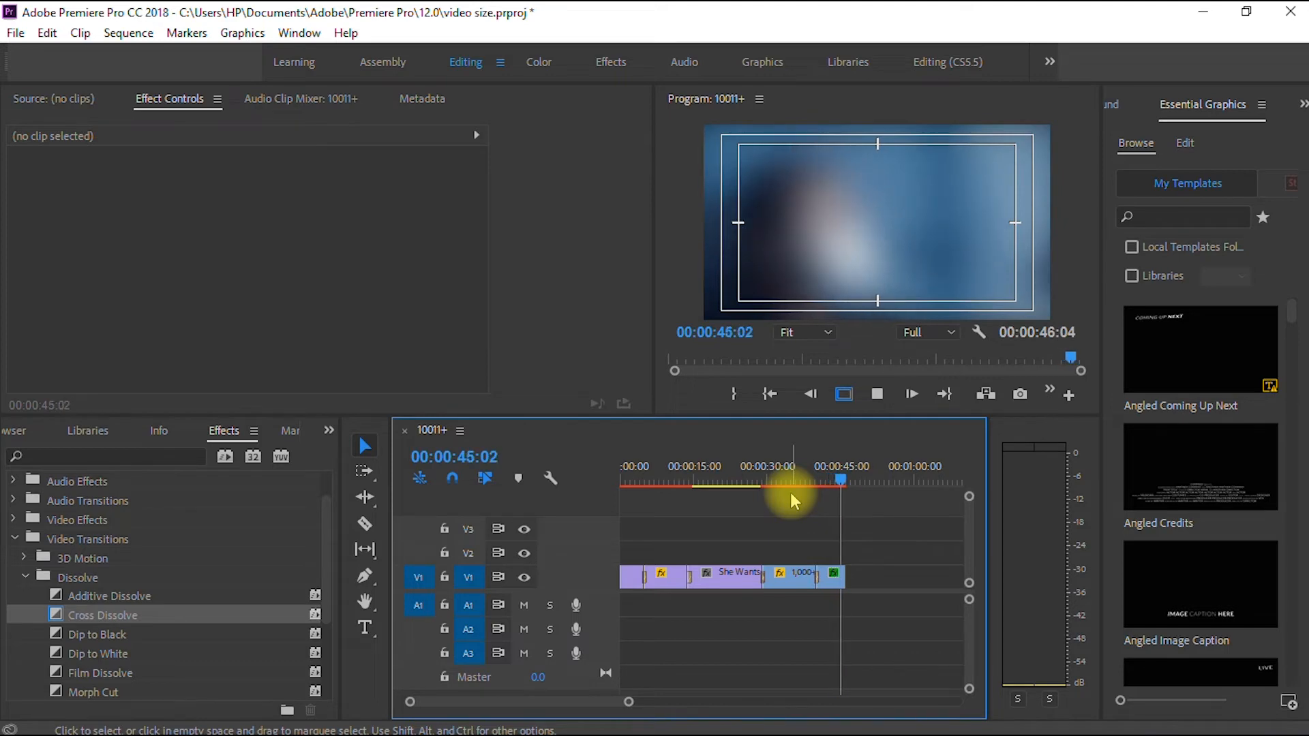
{"action": "key", "text": "space"}
Step: Split the second 10011+.mp4 clip at about 00:00:09, delete its first part, and close the resulting gap
{"action": "left_click_drag", "start_coordinate": [852, 482], "coordinate": [486, 536]}
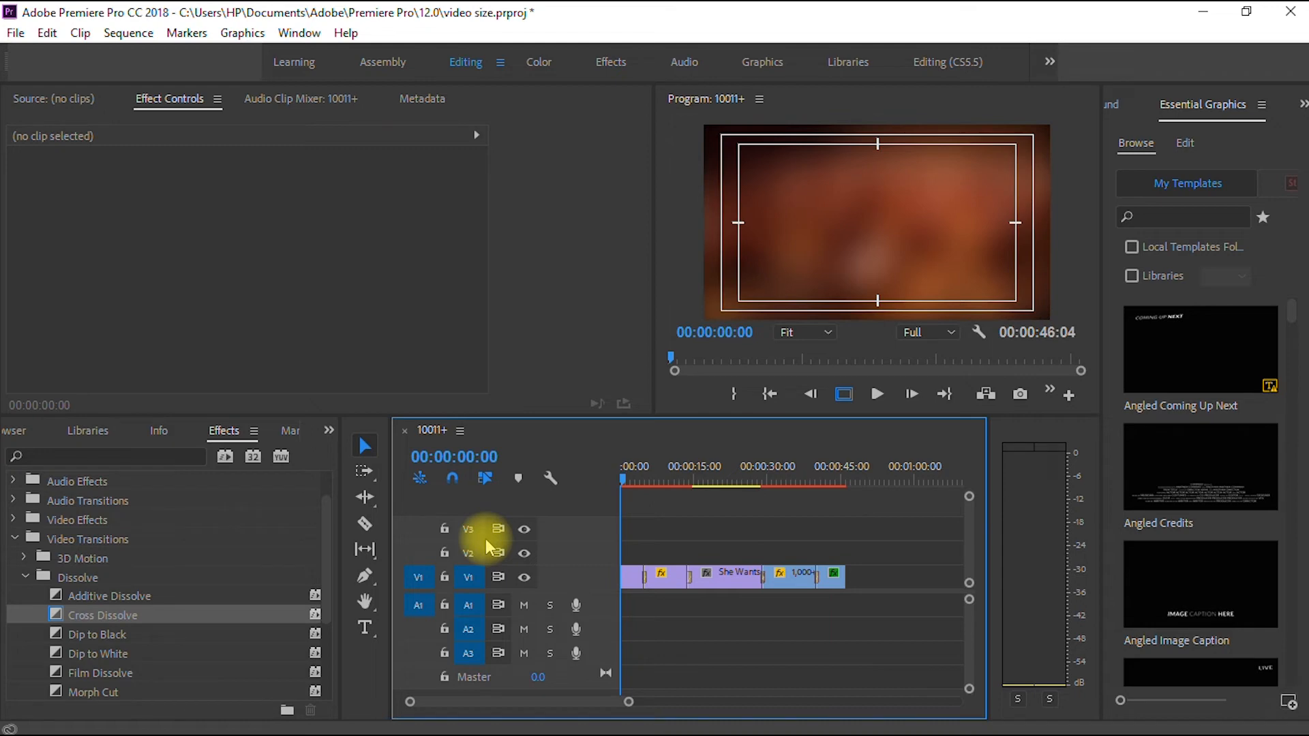
{"action": "key", "text": "equal"}
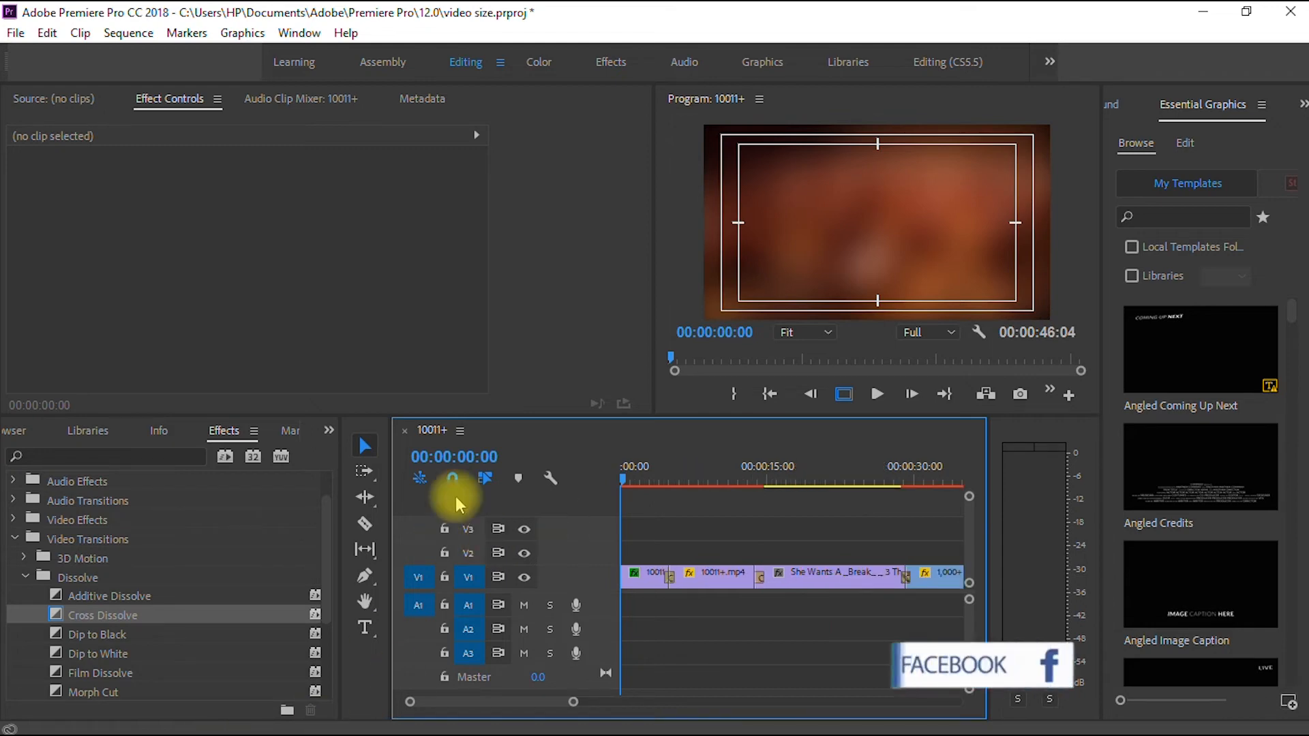
{"action": "left_click", "coordinate": [365, 523]}
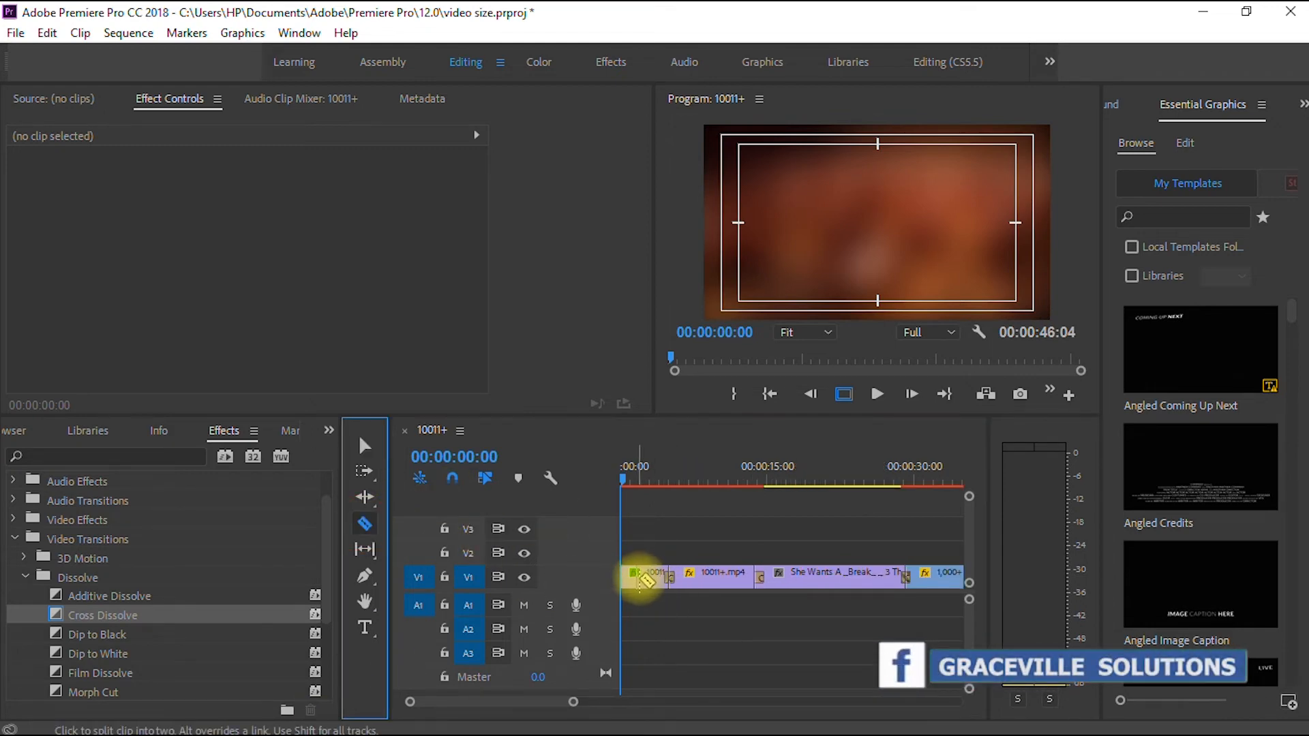
{"action": "left_click", "coordinate": [711, 577]}
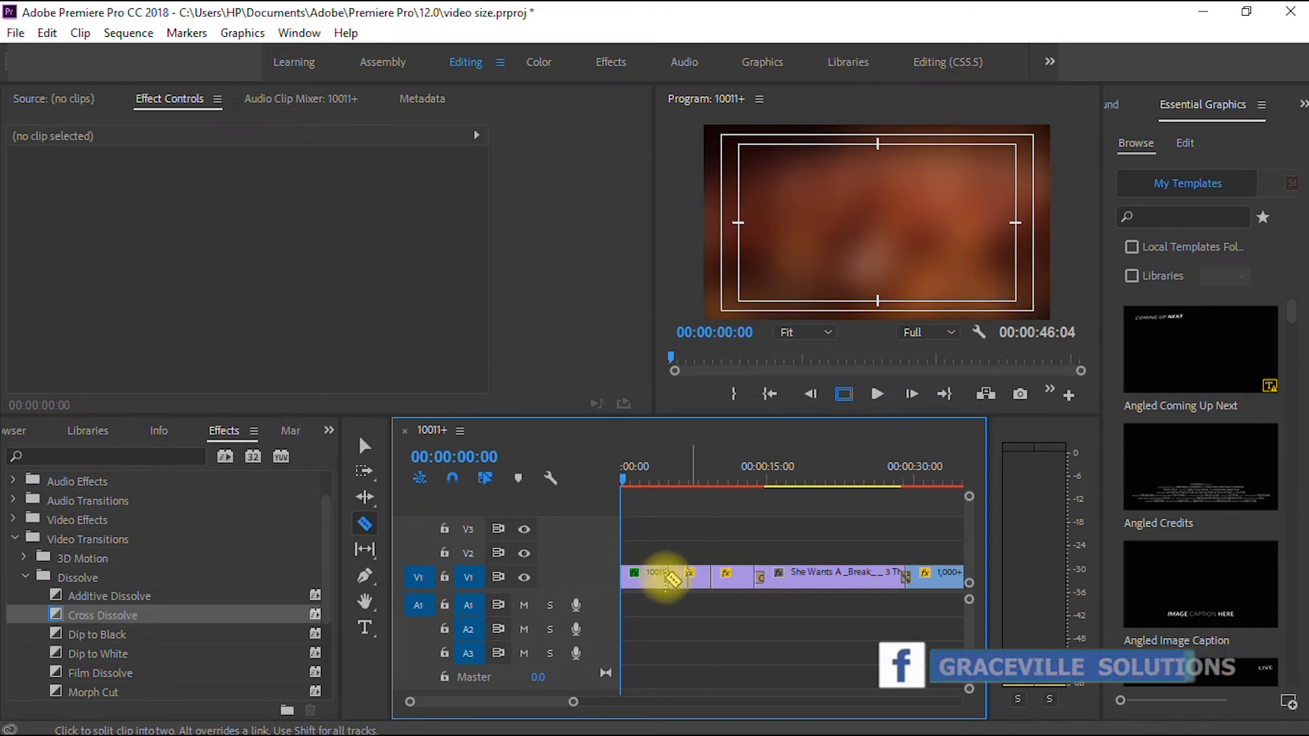
{"action": "left_click", "coordinate": [364, 446]}
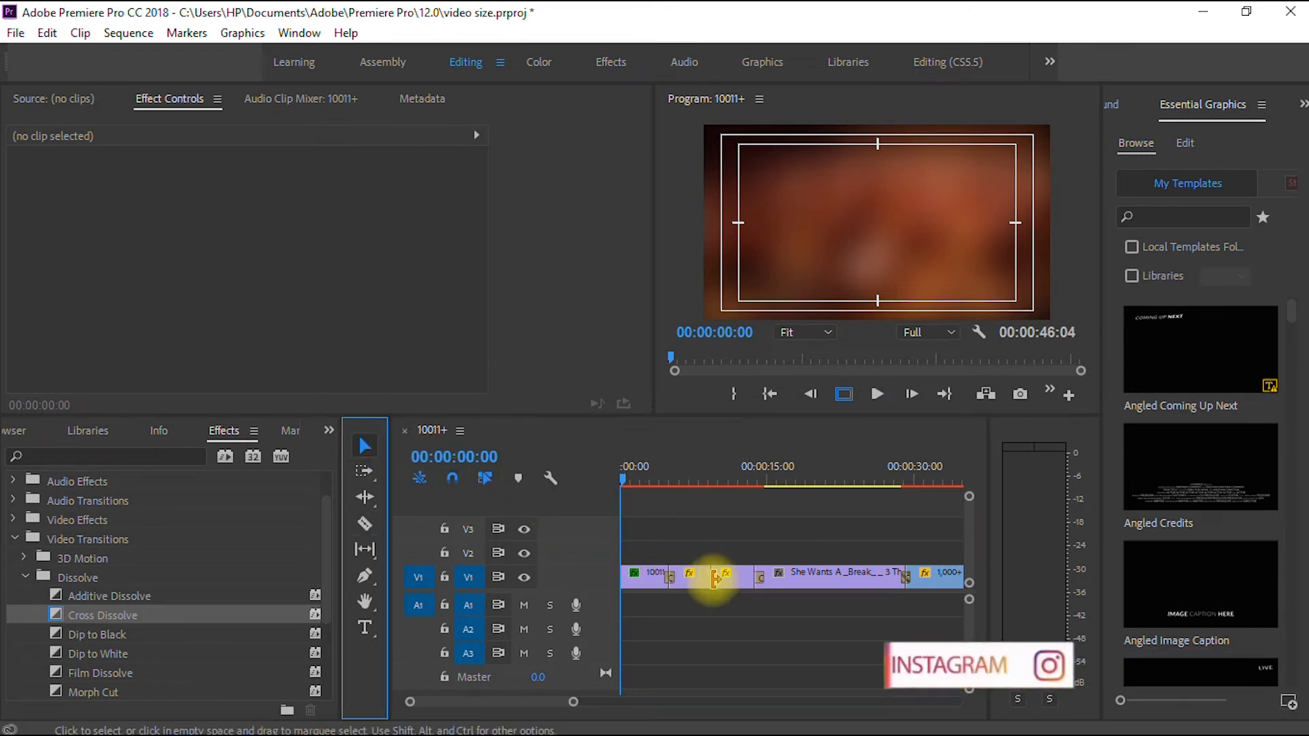
{"action": "left_click", "coordinate": [696, 576]}
{"action": "key", "text": "Delete"}
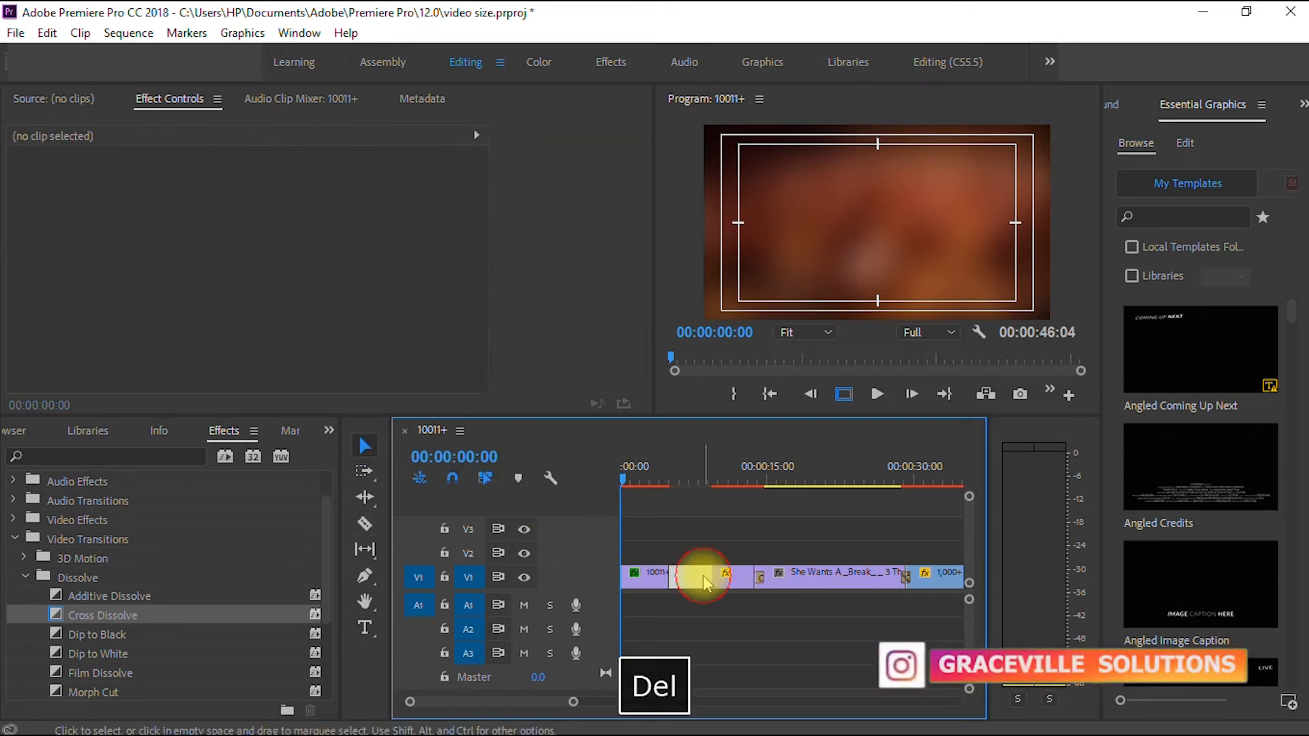
{"action": "right_click", "coordinate": [708, 581]}
{"action": "left_click", "coordinate": [710, 588]}
Step: Cut about the first 1.5 seconds off the blurred opening segment and close the gap at the sequence start
{"action": "left_click_drag", "start_coordinate": [665, 483], "coordinate": [588, 472]}
{"action": "left_click", "coordinate": [365, 524]}
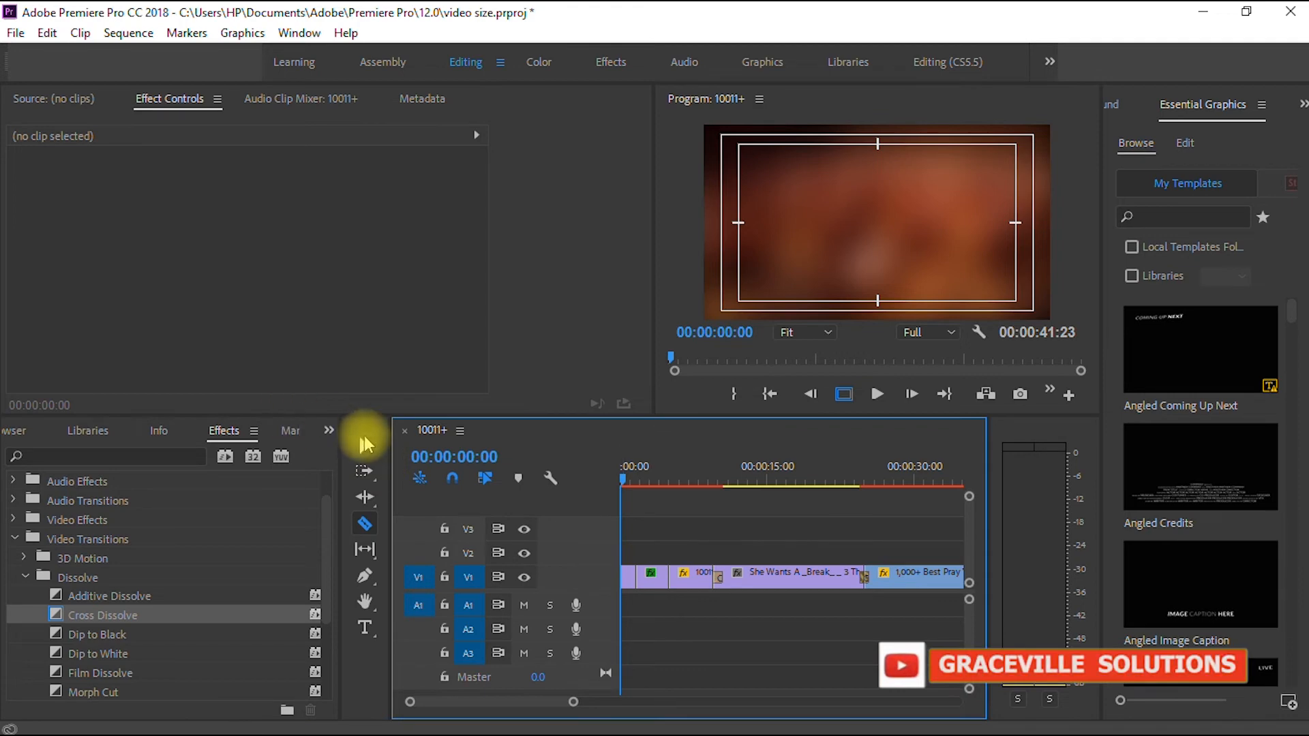
{"action": "left_click", "coordinate": [364, 445]}
{"action": "left_click", "coordinate": [634, 576]}
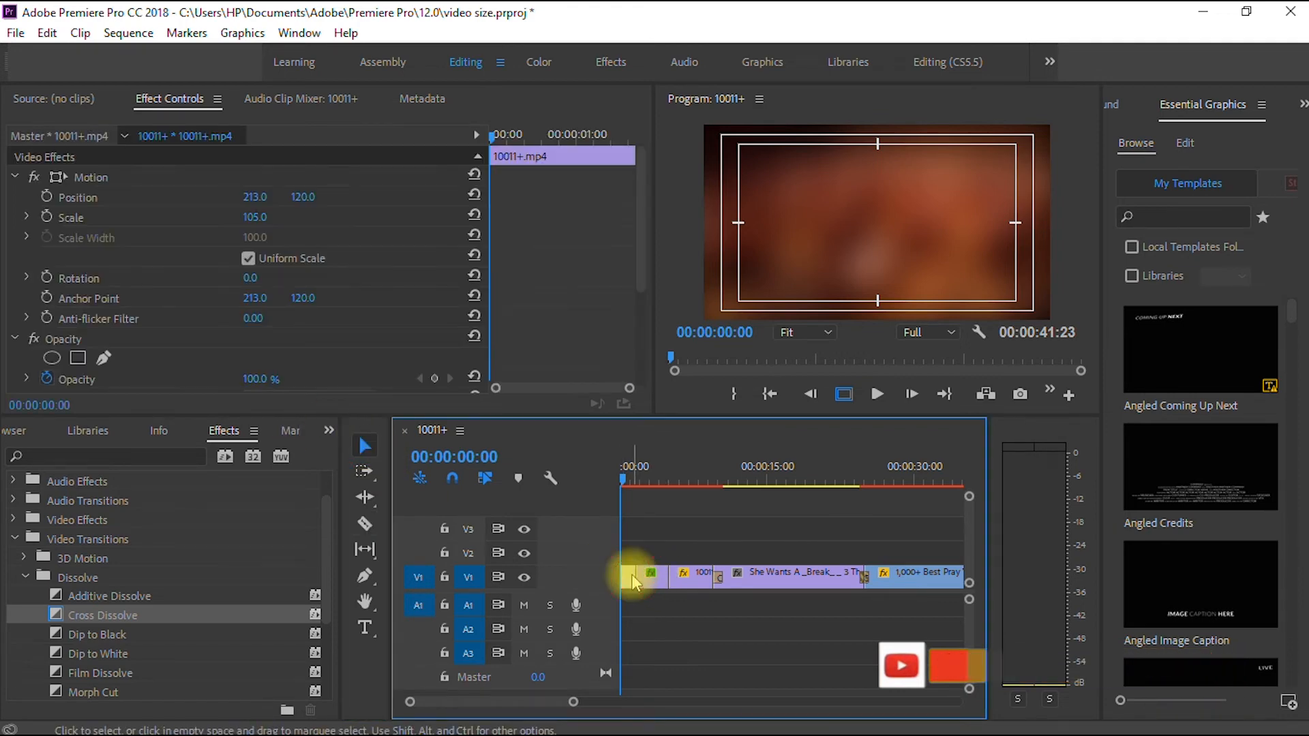
{"action": "key", "text": "Delete"}
{"action": "left_click", "coordinate": [628, 579]}
{"action": "key", "text": "Delete"}
Step: Play from the start, then from 00:00:07:16 to check the transition into She Wants A Break
{"action": "key", "text": "space"}
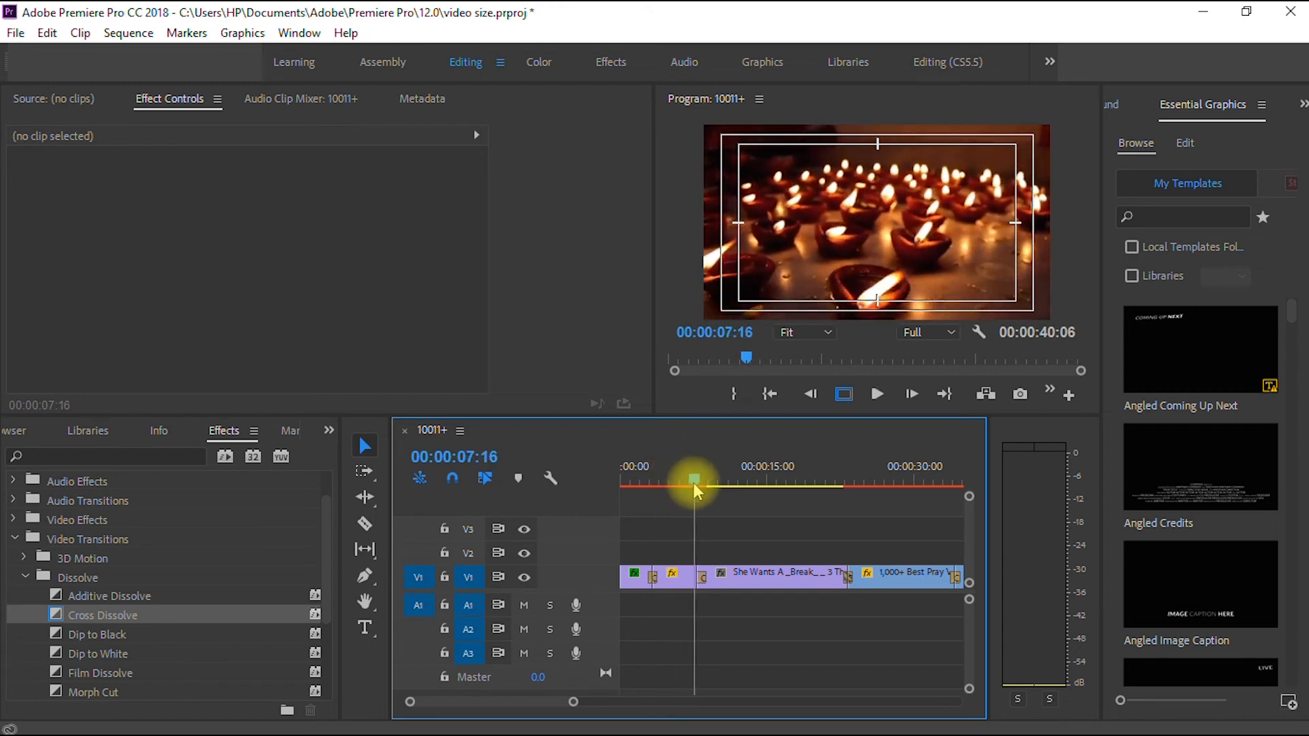
{"action": "key", "text": "space"}
{"action": "key", "text": "space"}
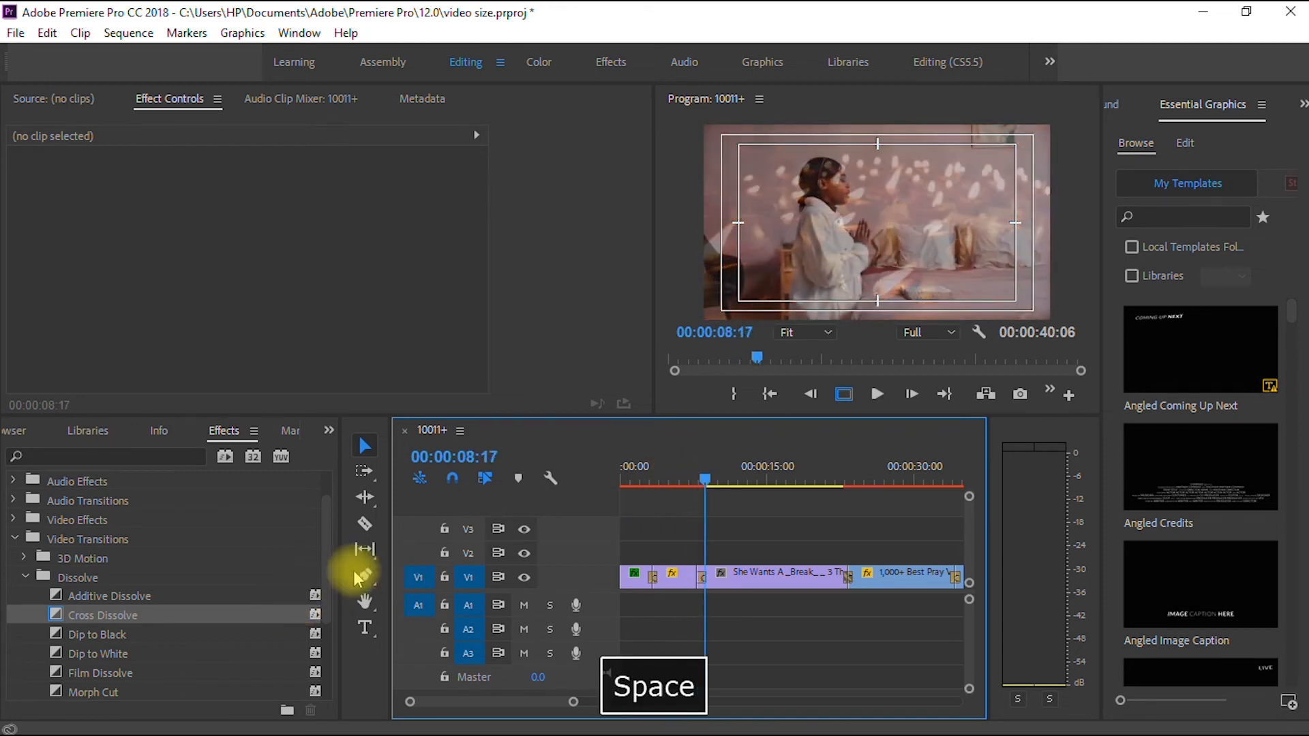
Step: Trim the She Wants A Break clip to end at about 00:00:15:10, close the gap, and add Cross Dissolve at the following cut
{"action": "left_click", "coordinate": [365, 523]}
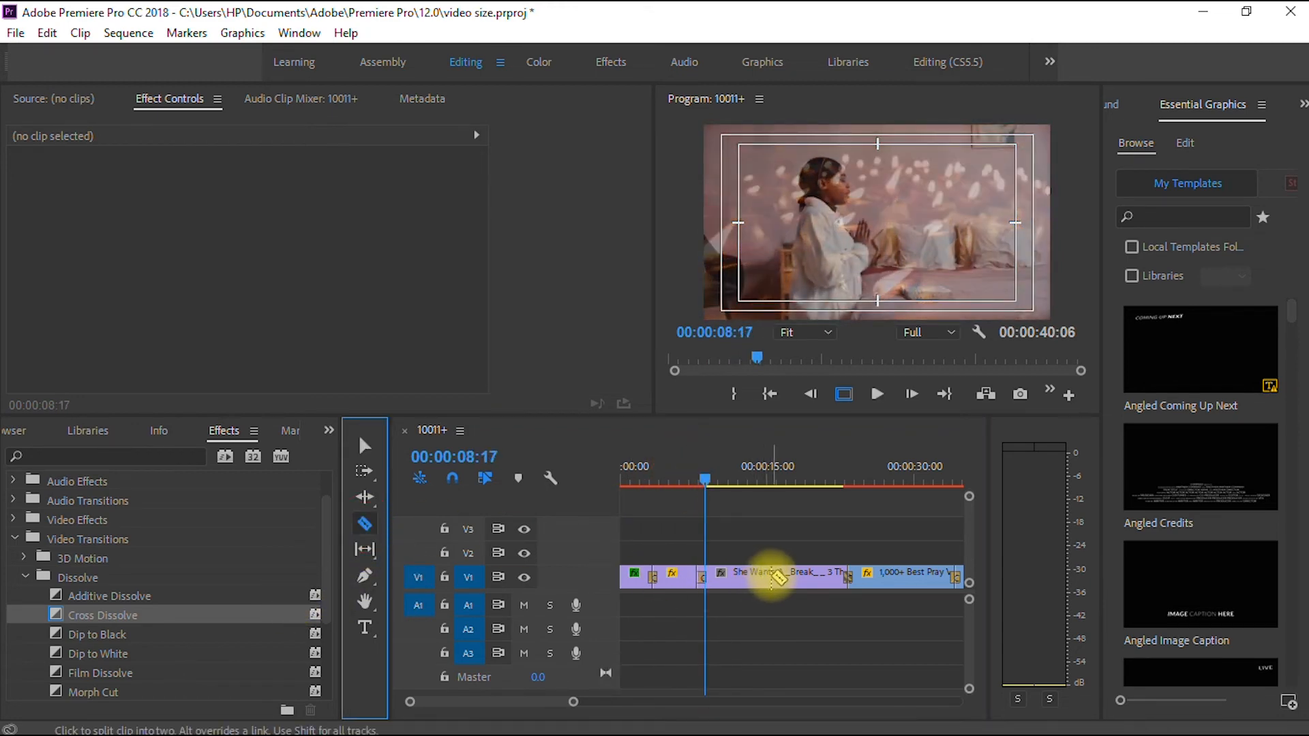
{"action": "left_click", "coordinate": [772, 577]}
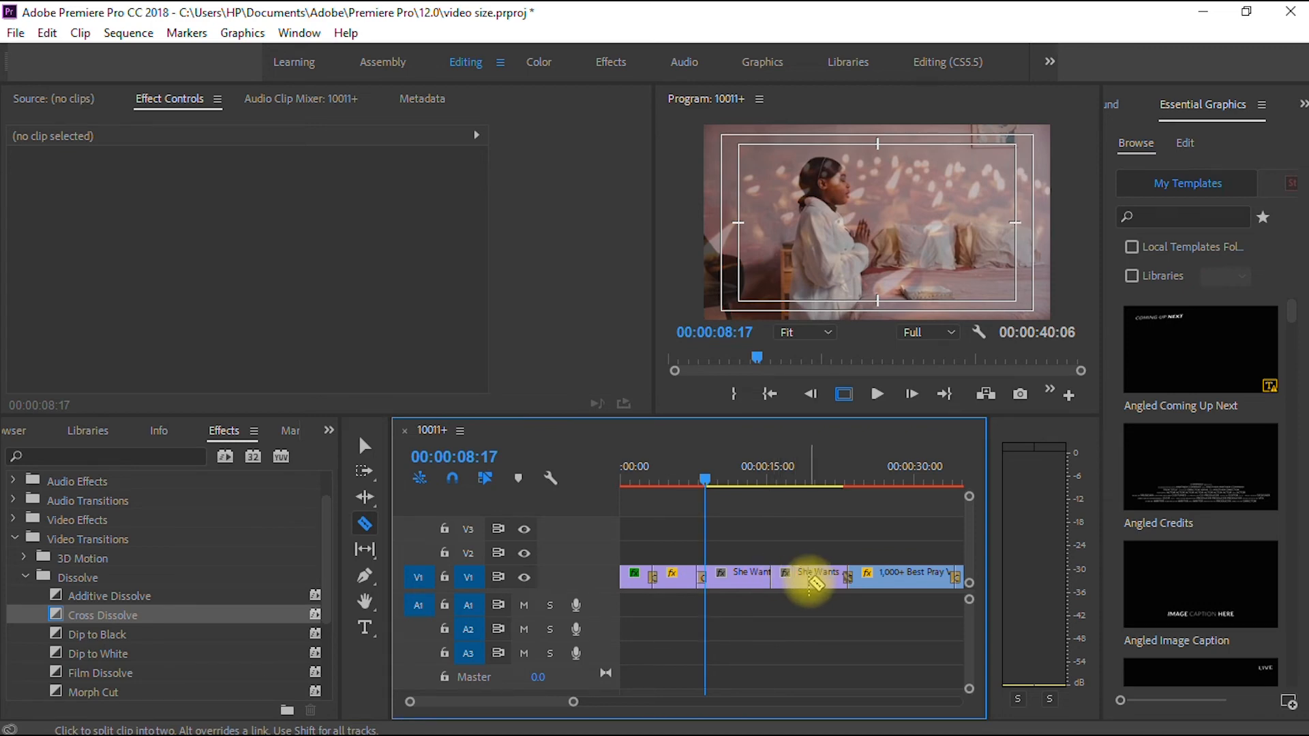
{"action": "left_click", "coordinate": [365, 446]}
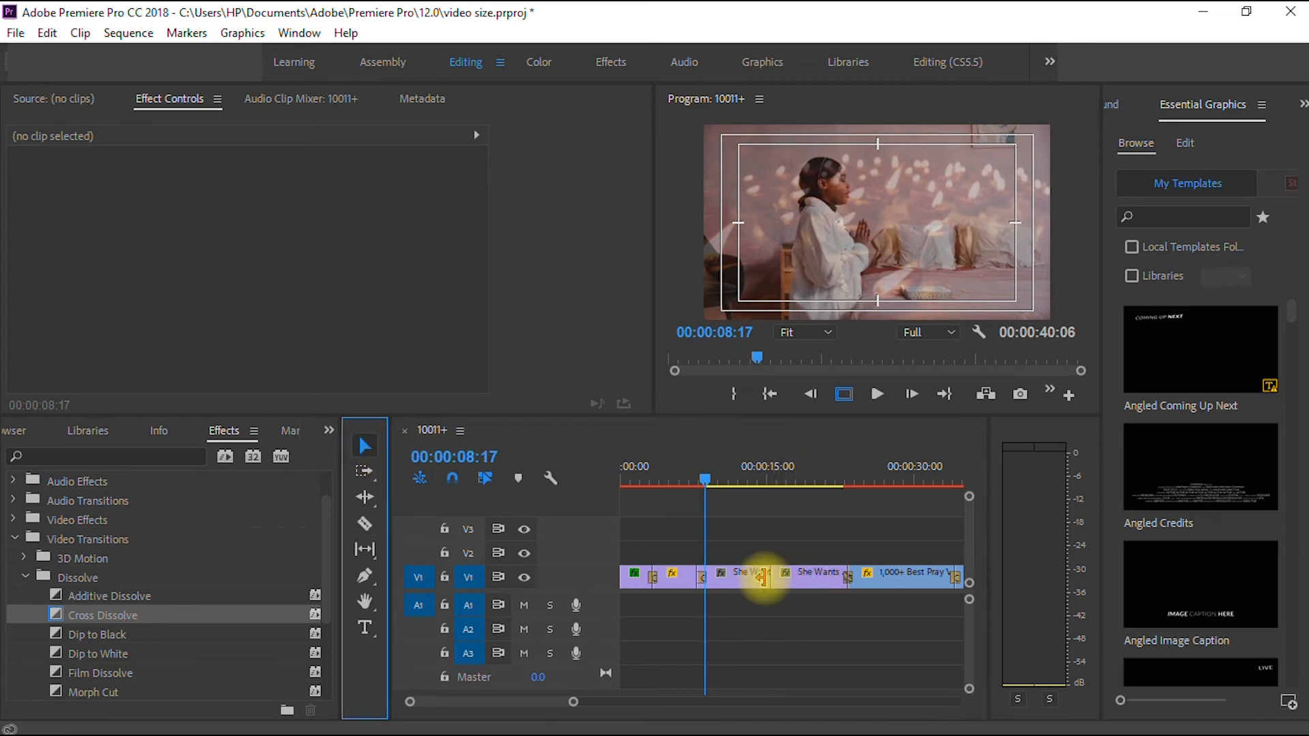
{"action": "left_click", "coordinate": [825, 585]}
{"action": "key", "text": "Delete"}
{"action": "right_click", "coordinate": [826, 586]}
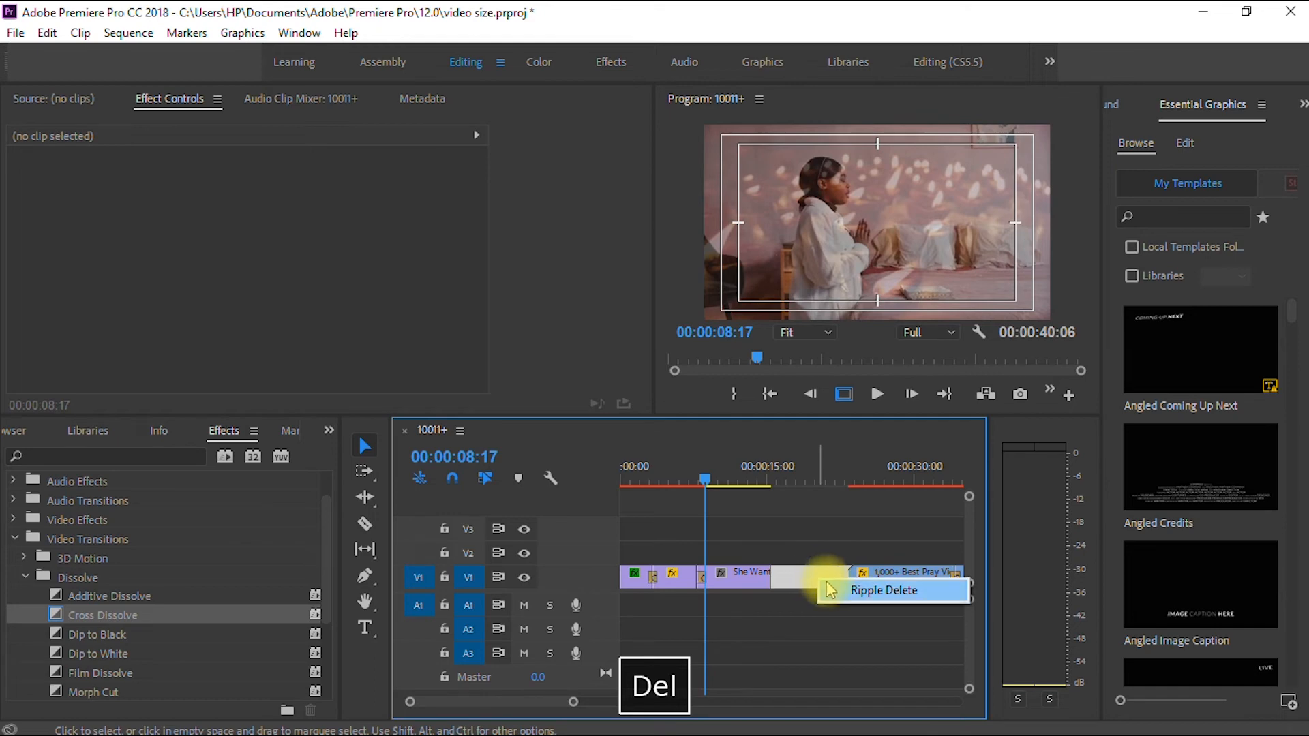
{"action": "left_click", "coordinate": [827, 589]}
{"action": "mouse_move", "coordinate": [60, 615]}
{"action": "left_mouse_down"}
{"action": "mouse_move", "coordinate": [603, 606]}
{"action": "mouse_move", "coordinate": [778, 576]}
{"action": "left_mouse_up"}
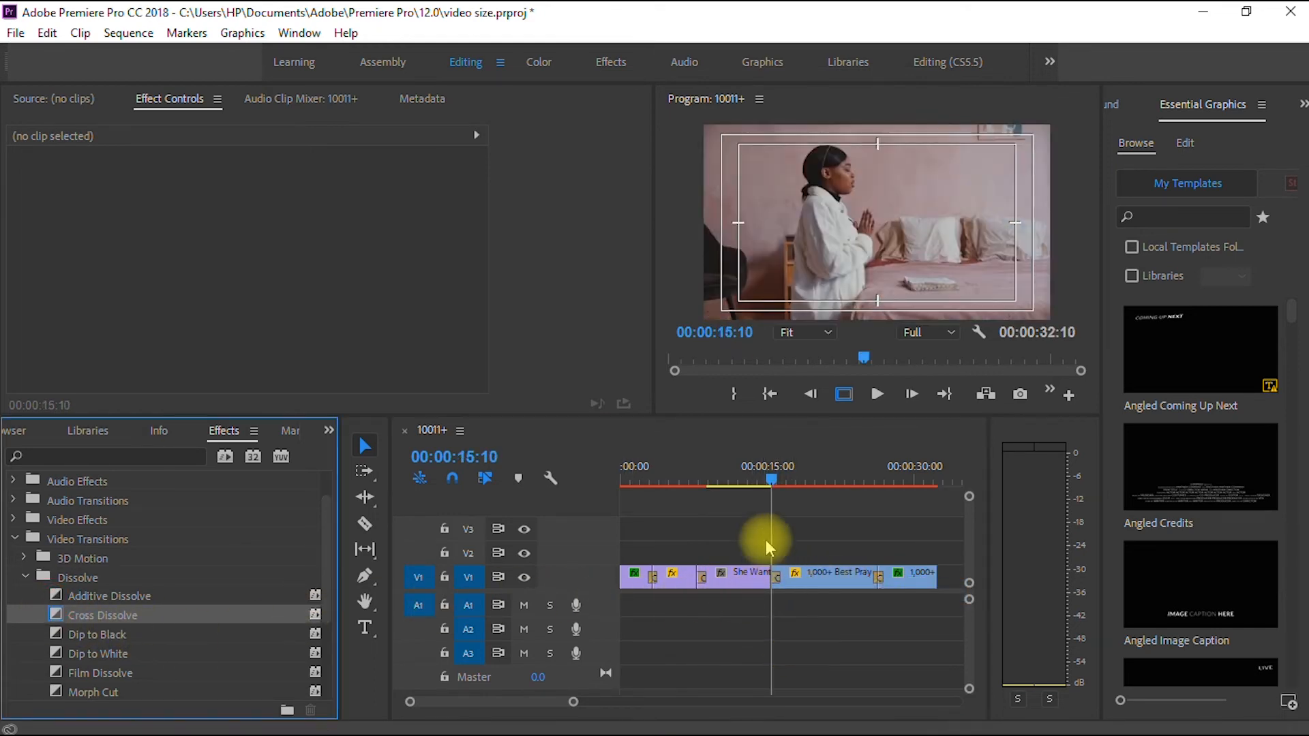
Step: Play the shortened sequence from the start, skipping ahead to check the Cross Dissolve into the blurred ending
{"action": "left_click", "coordinate": [769, 394]}
{"action": "key", "text": "space"}
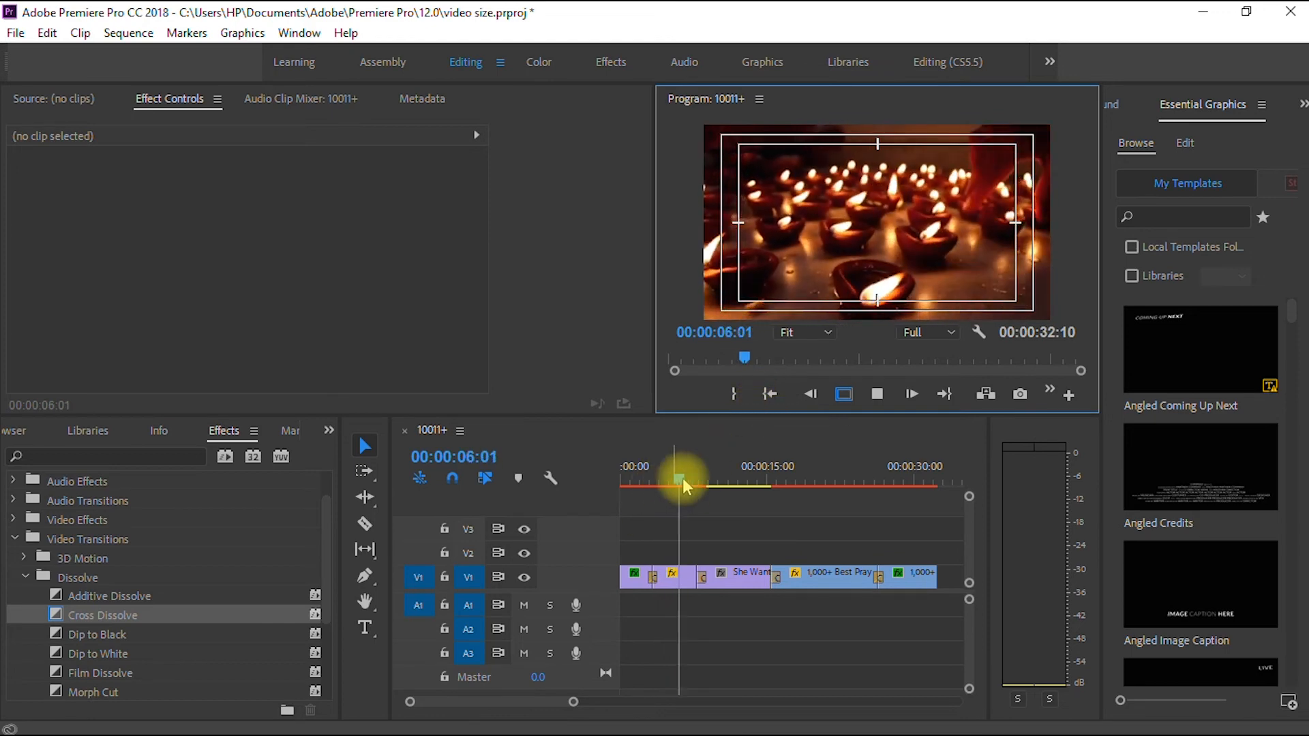
{"action": "left_click_drag", "start_coordinate": [683, 480], "coordinate": [860, 493]}
{"action": "key", "text": "space"}
{"action": "key", "text": "space"}
{"action": "key", "text": "space"}
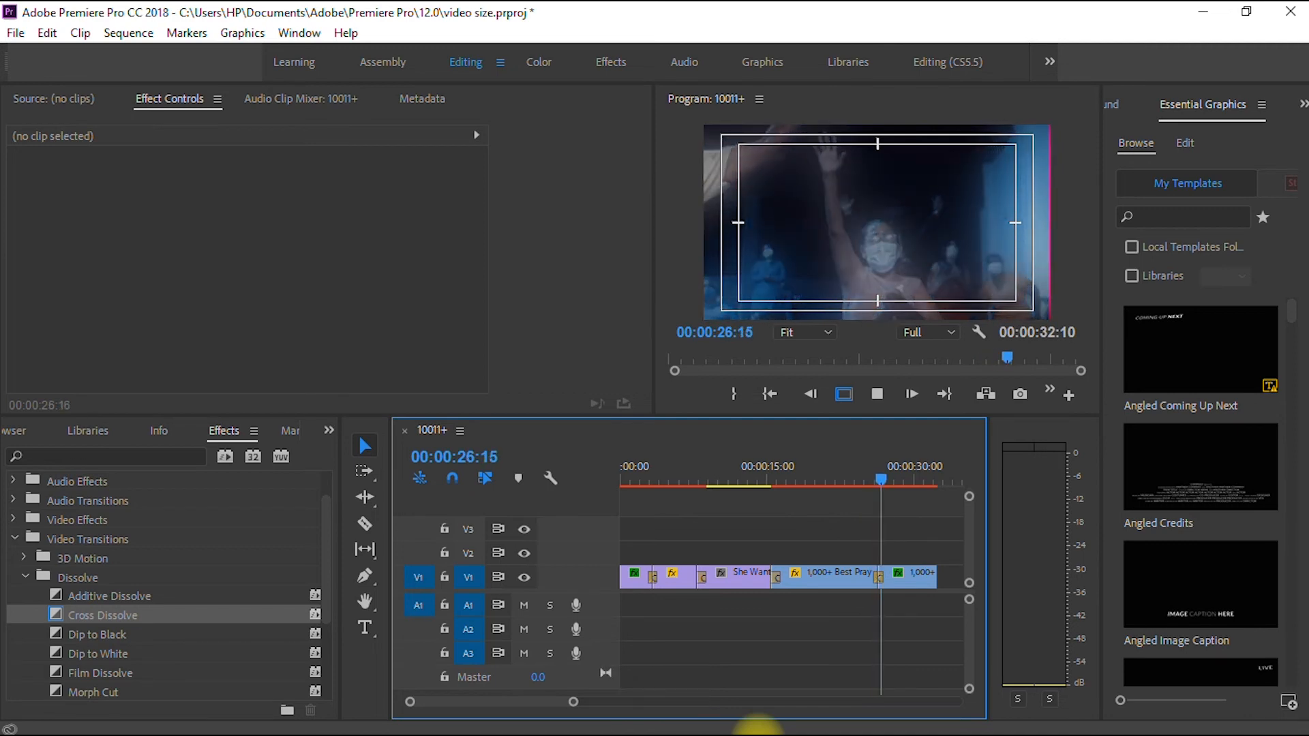
{"action": "key", "text": "space"}
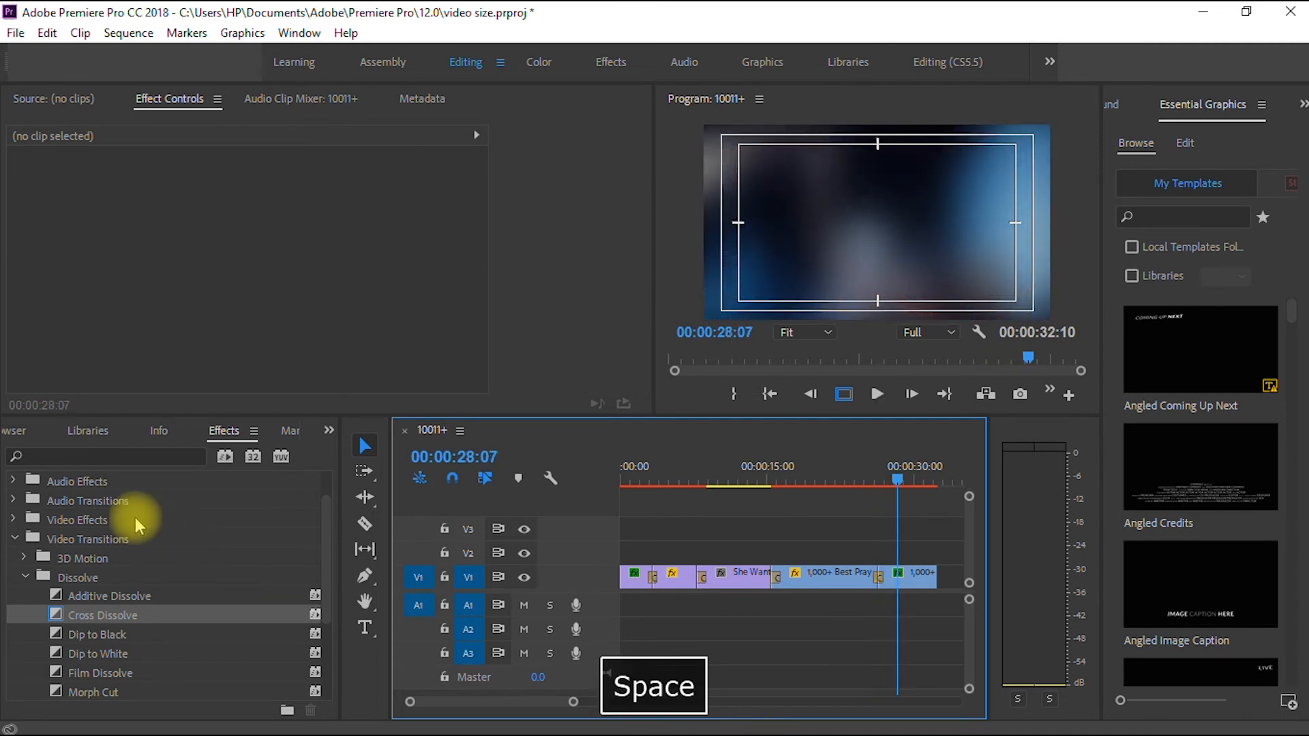
Step: Split the blurred closing segment at 00:00:28:07 and delete everything after the cut
{"action": "left_click", "coordinate": [363, 523]}
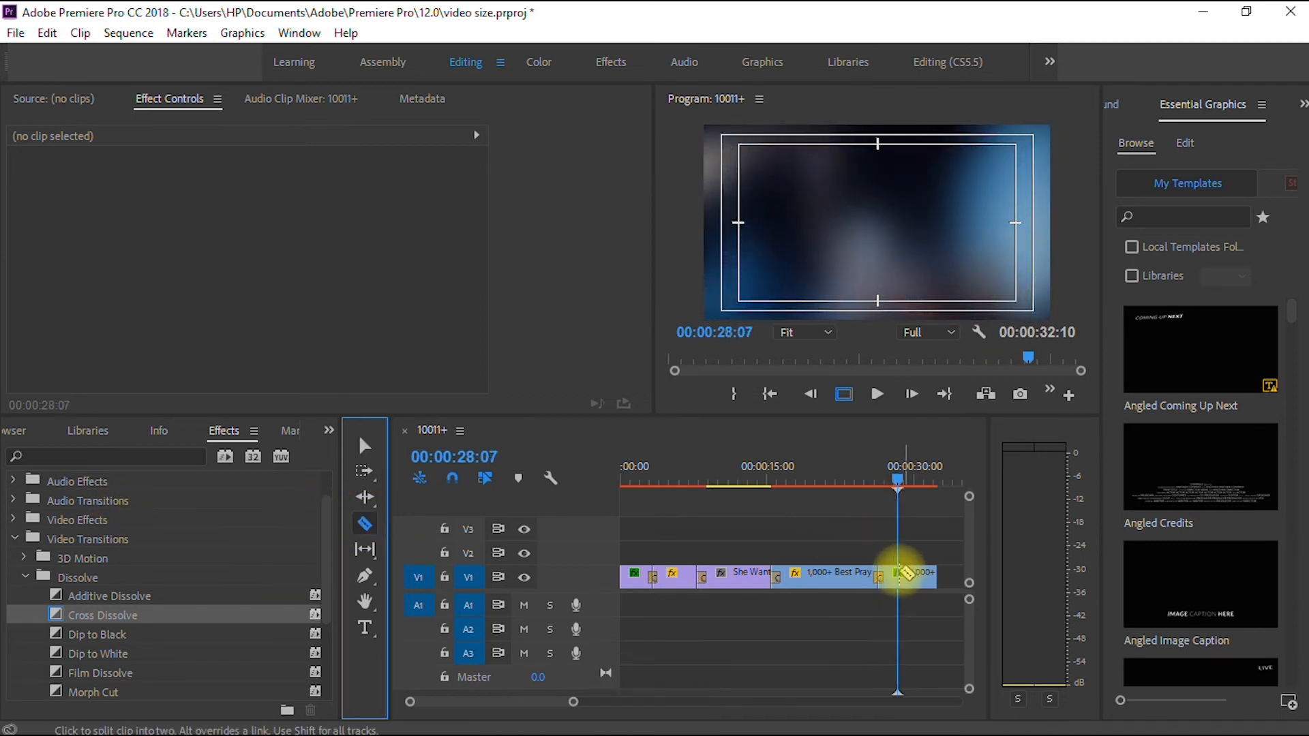
{"action": "left_click", "coordinate": [364, 445]}
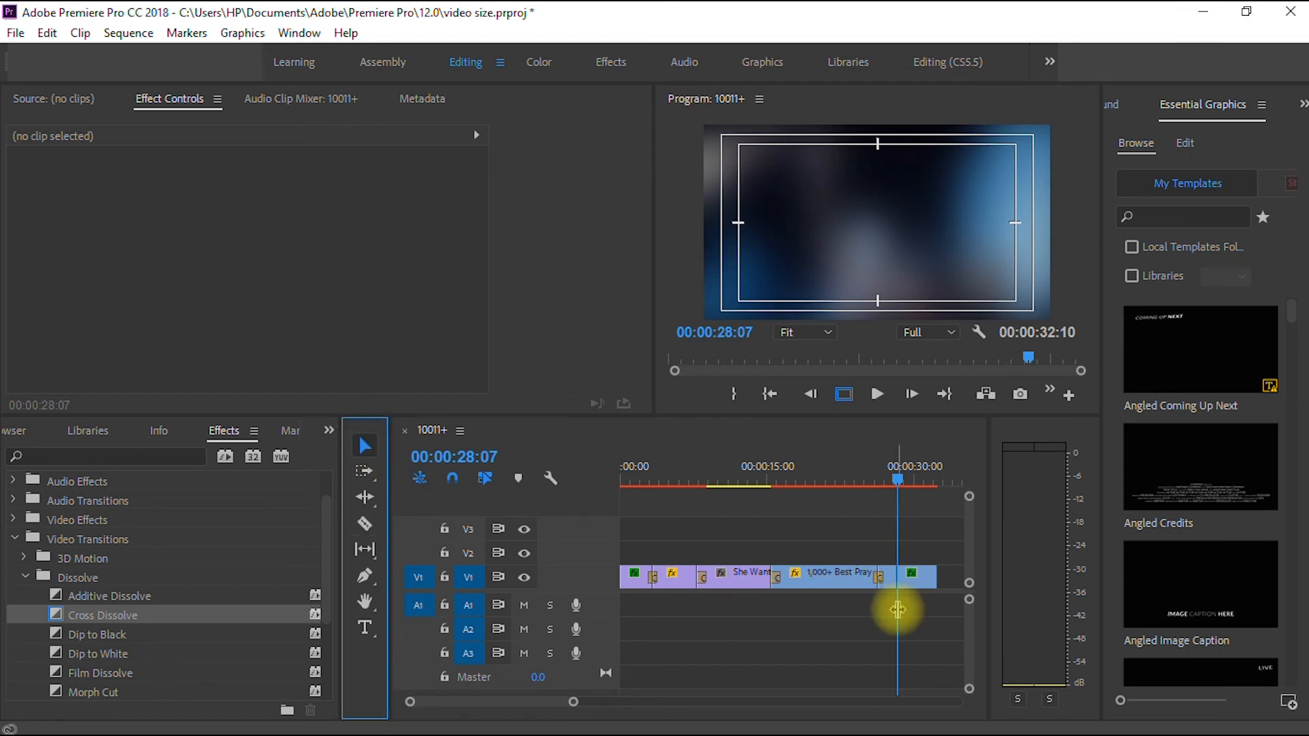
{"action": "left_click", "coordinate": [924, 583]}
{"action": "key", "text": "Delete"}
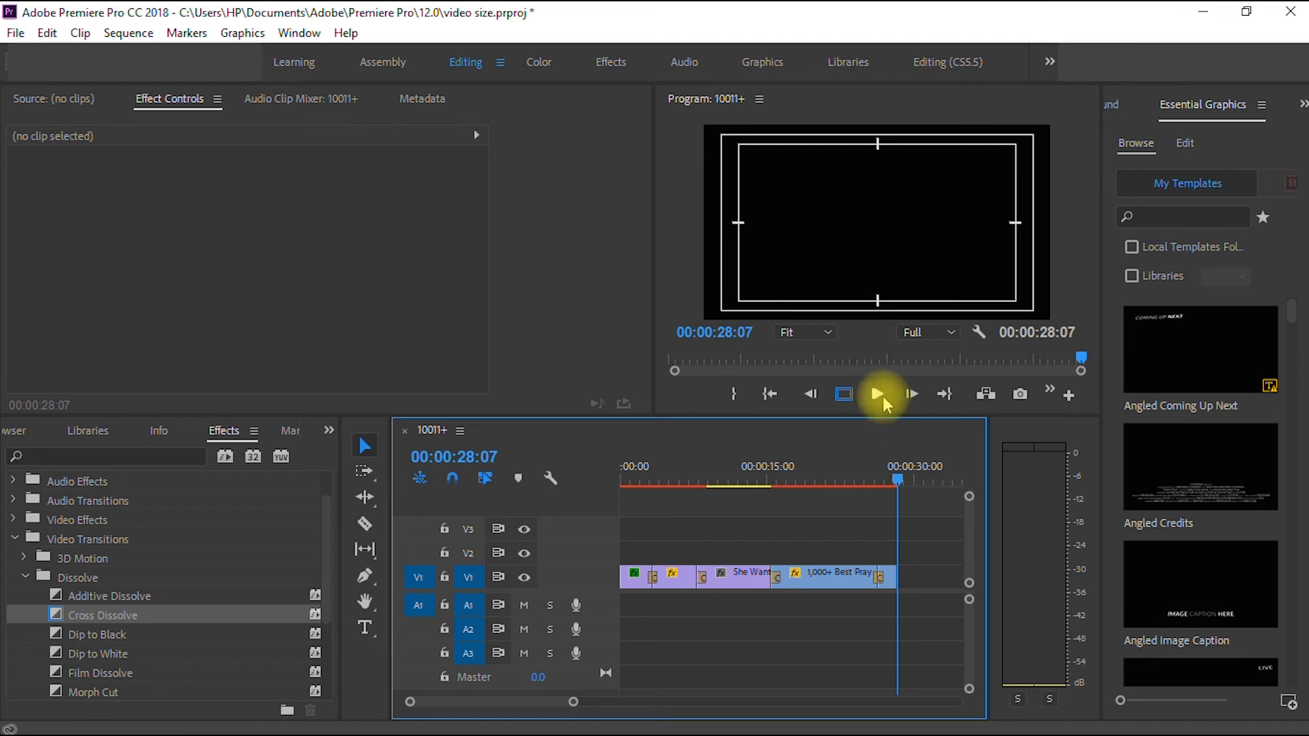
Step: Play the sequence, skipping ahead to the transition near 00:00:15:00 and to 00:00:24:03, and replay it from the start
{"action": "key", "text": "space"}
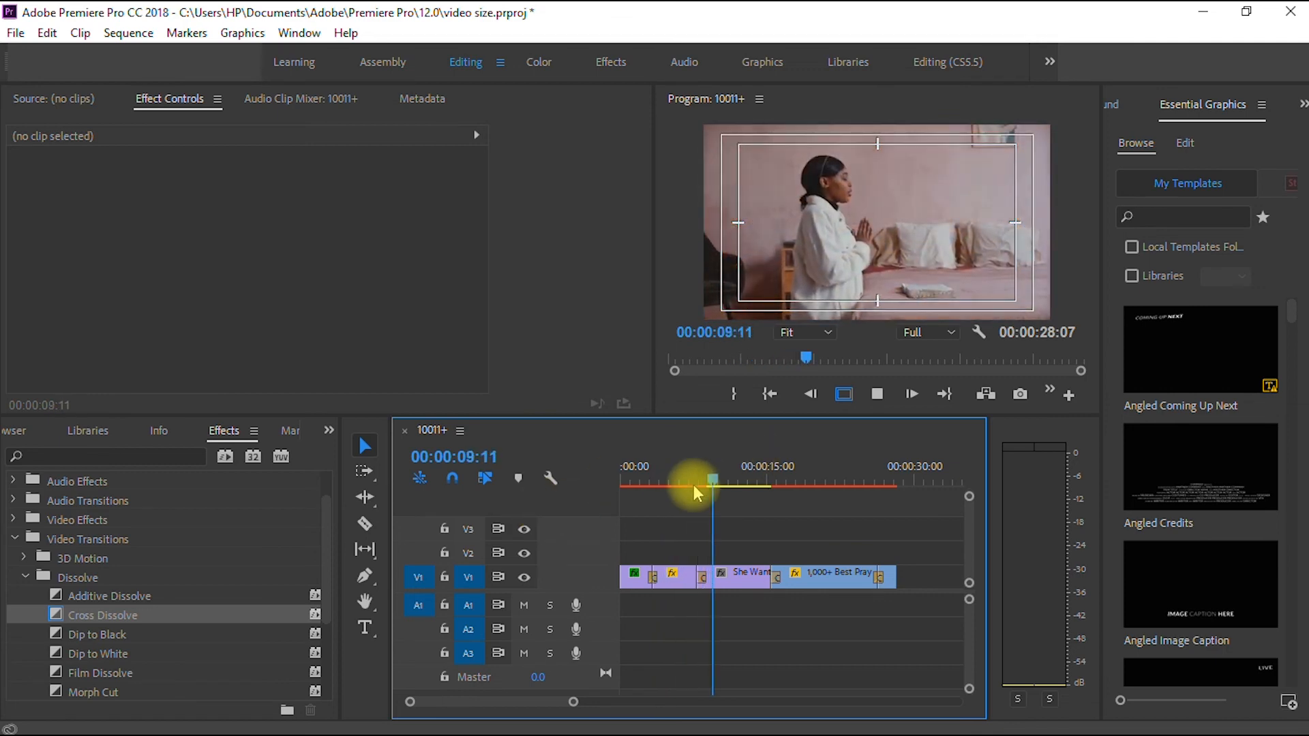
{"action": "left_click_drag", "start_coordinate": [716, 485], "coordinate": [746, 486]}
{"action": "key", "text": "space"}
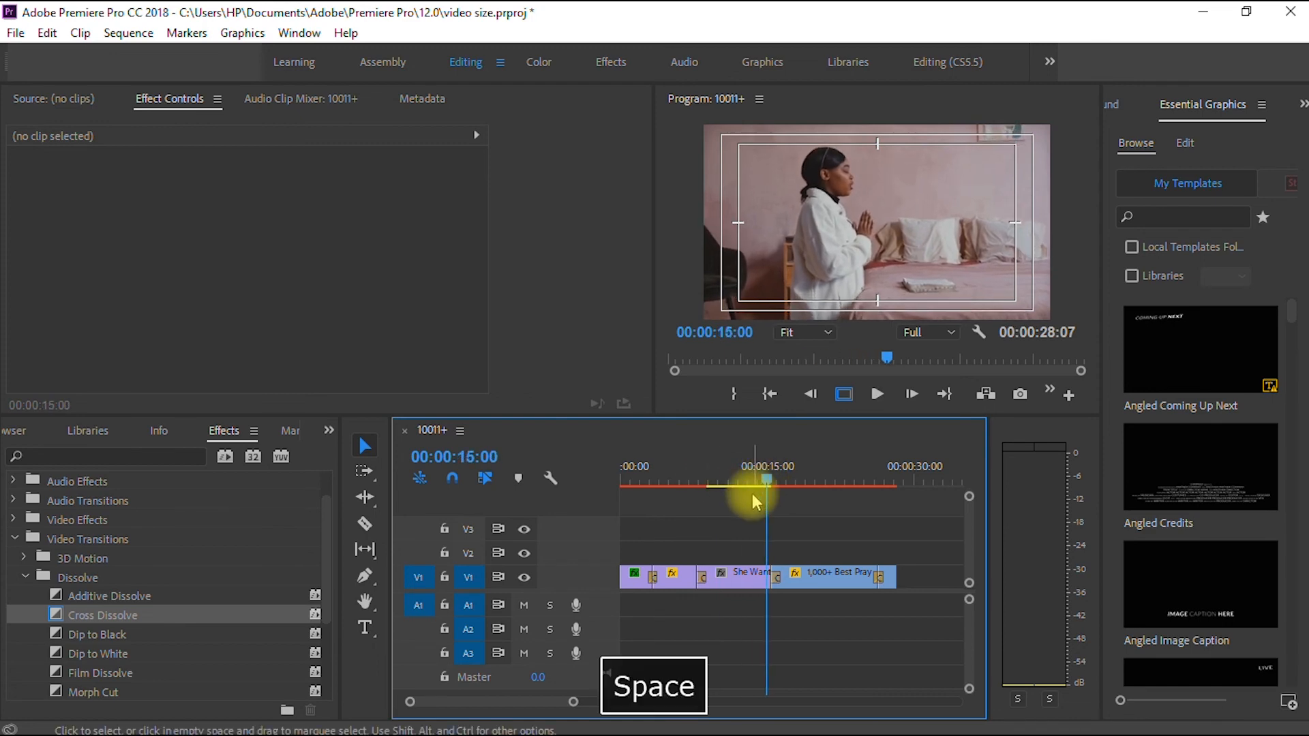
{"action": "left_click_drag", "start_coordinate": [784, 481], "coordinate": [857, 489]}
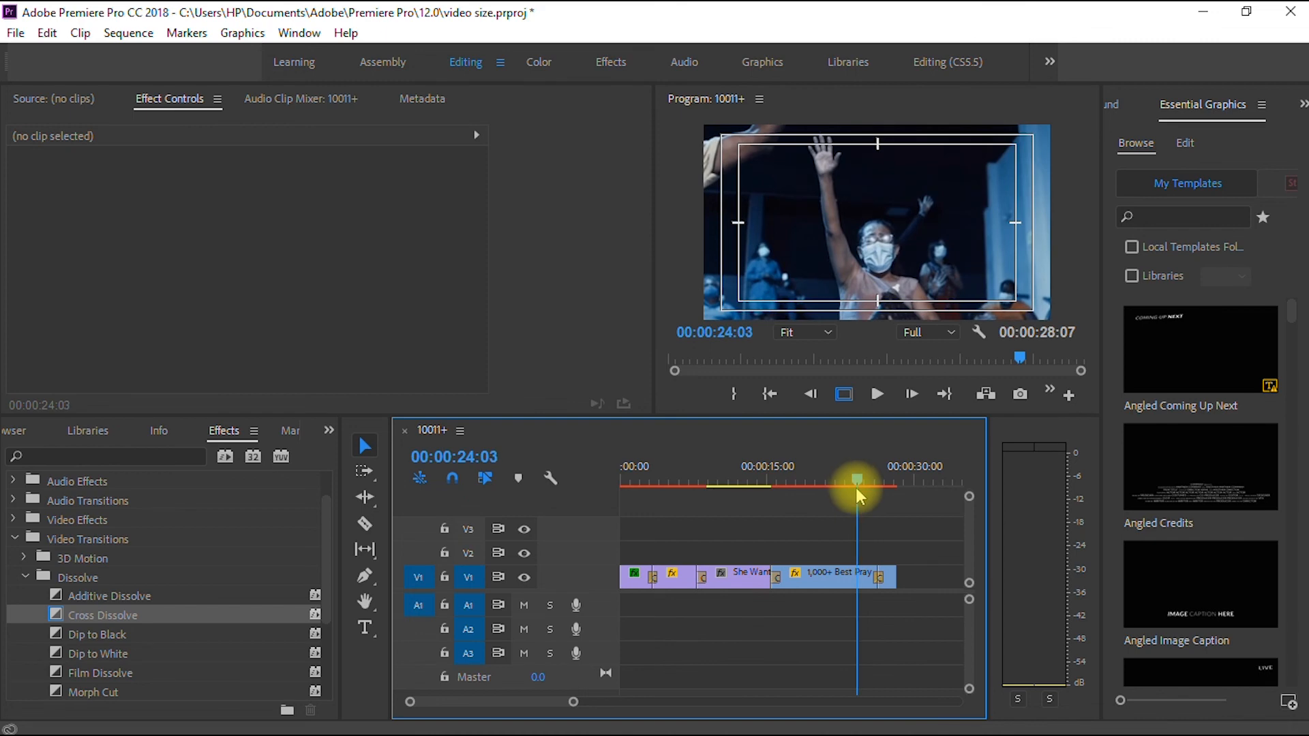
{"action": "key", "text": "space"}
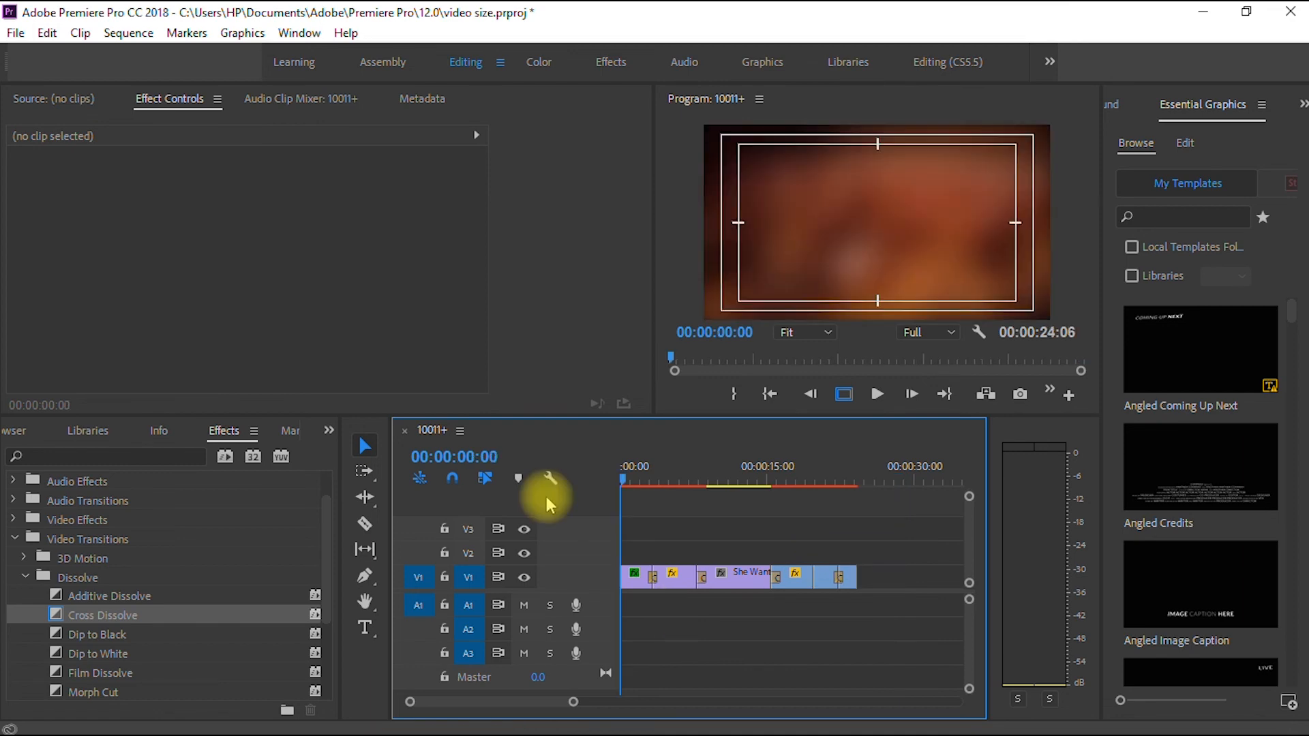
{"action": "key", "text": "space"}
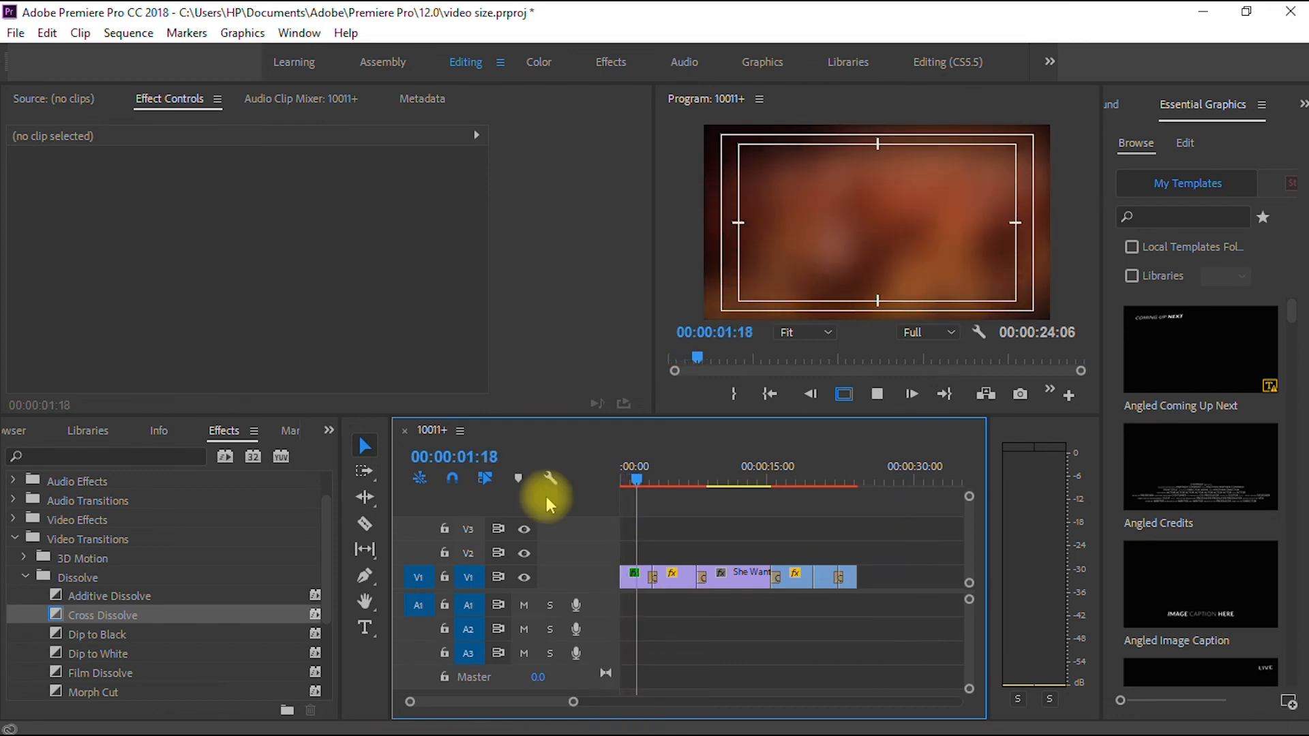